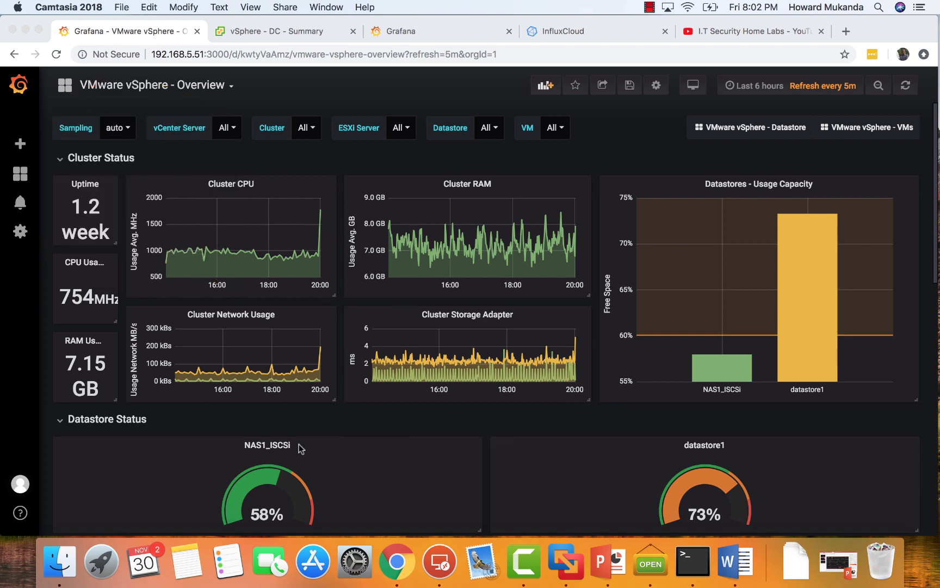
# Review the status panels of the VMware vSphere - Overview dashboard and the I.T Security Home Labs YouTube channel.
pyautogui.scroll(-3, 424, 475)
pyautogui.scroll(-10, 423, 475)
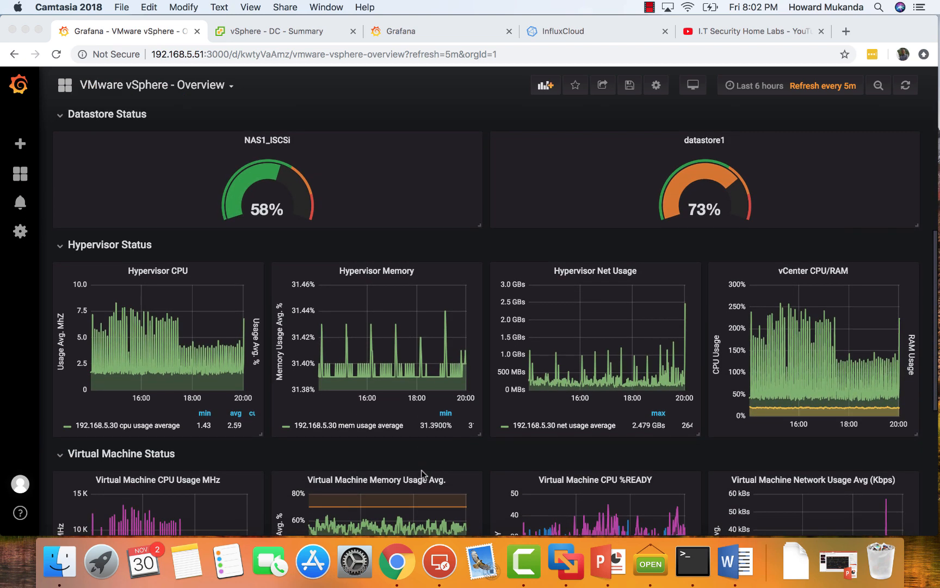
pyautogui.scroll(-5, 424, 475)
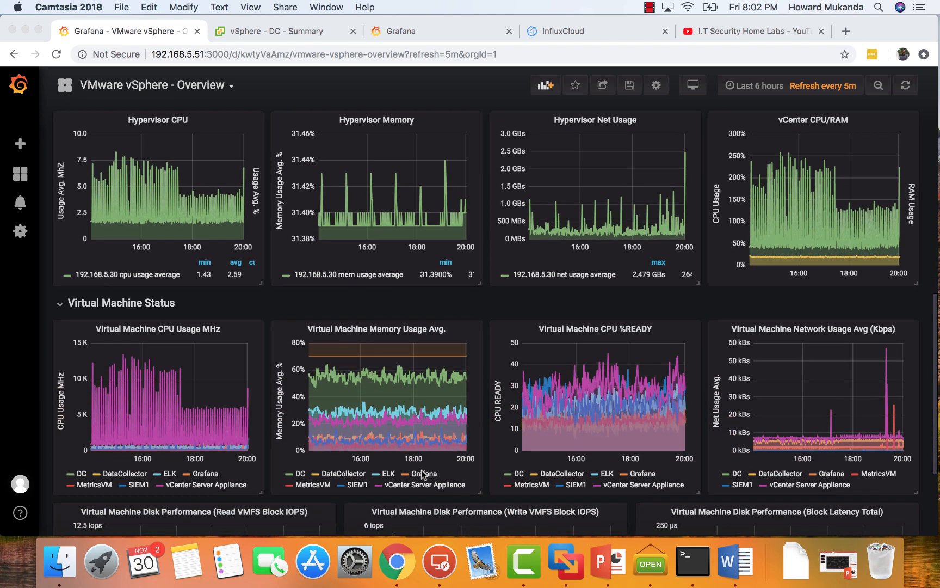
pyautogui.scroll(-5, 423, 475)
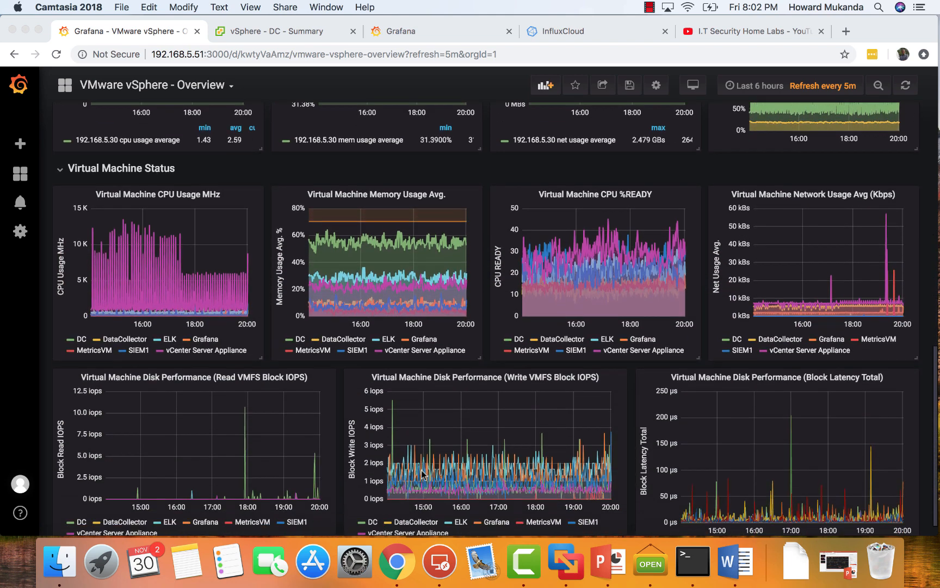
pyautogui.scroll(6, 422, 475)
pyautogui.scroll(9, 421, 470)
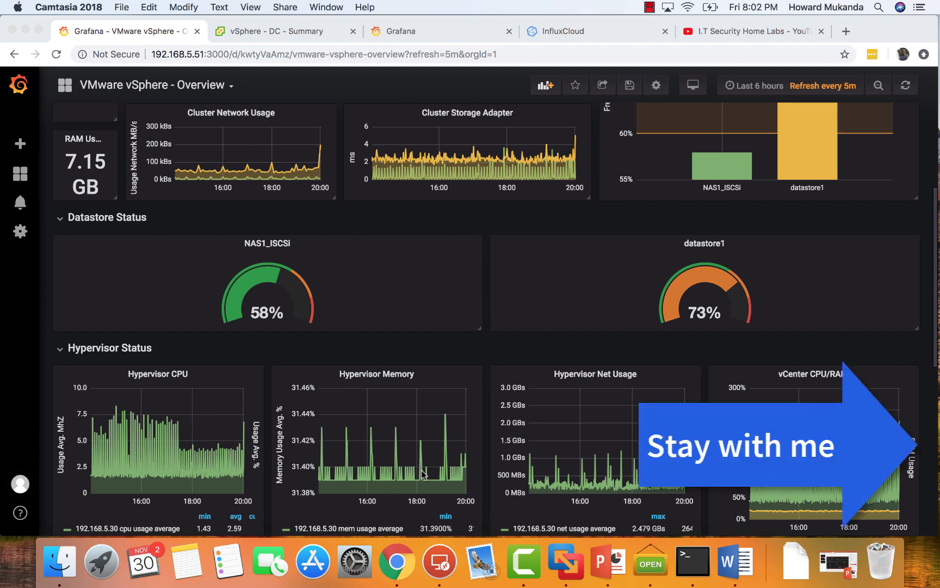
pyautogui.click(729, 32)
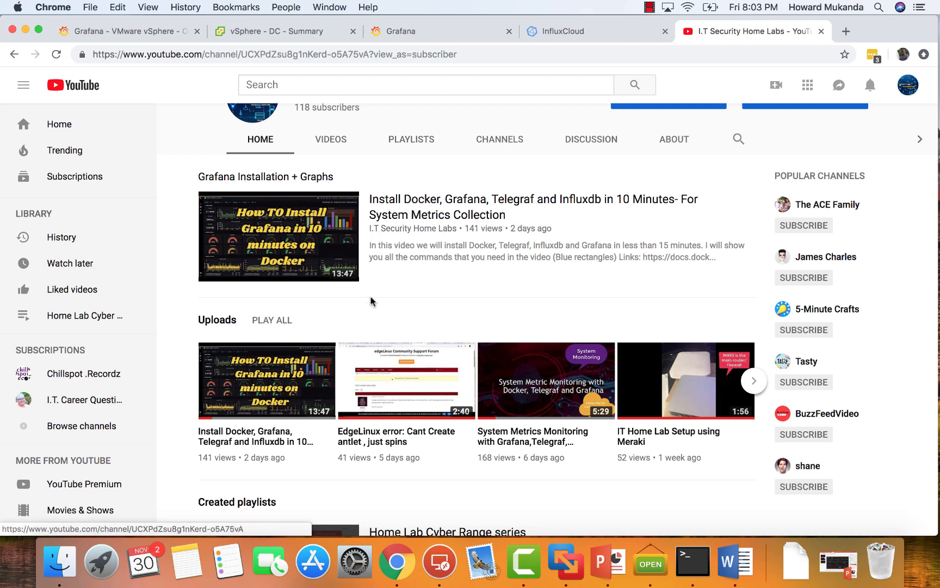
pyautogui.click(125, 33)
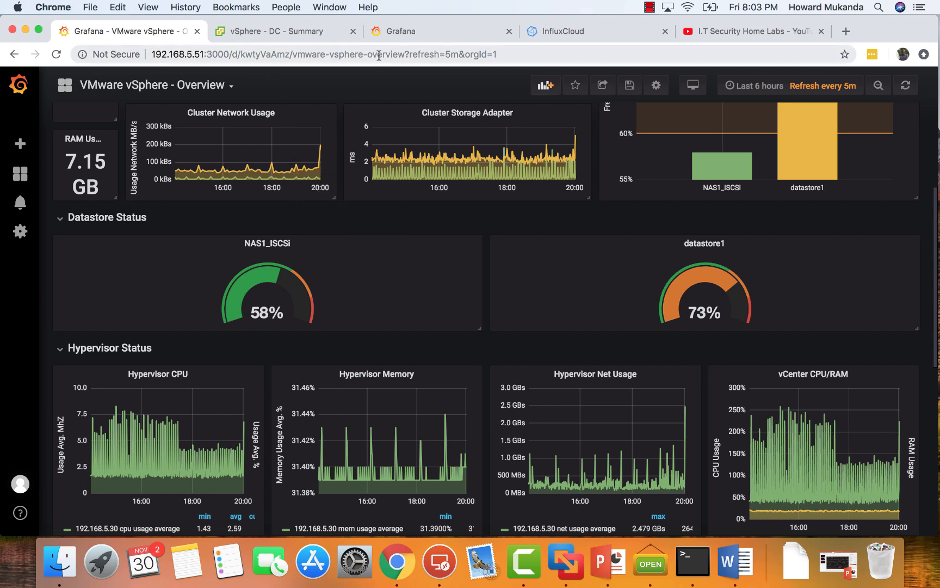
# Go to the Home Dashboard of the Grafana server at 192.168.5.57 and start creating its first data source.
pyautogui.click(414, 33)
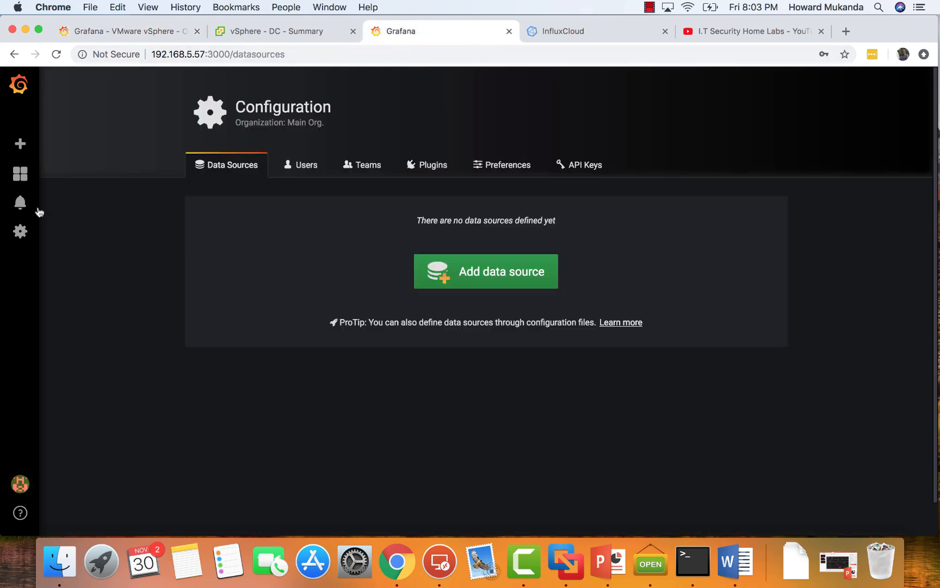
pyautogui.moveTo(22, 183)
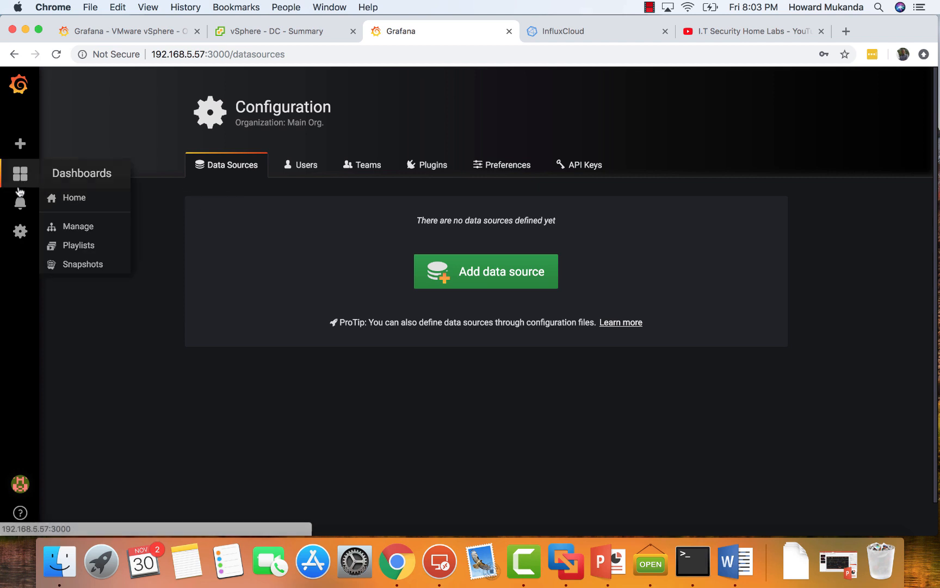
pyautogui.click(78, 202)
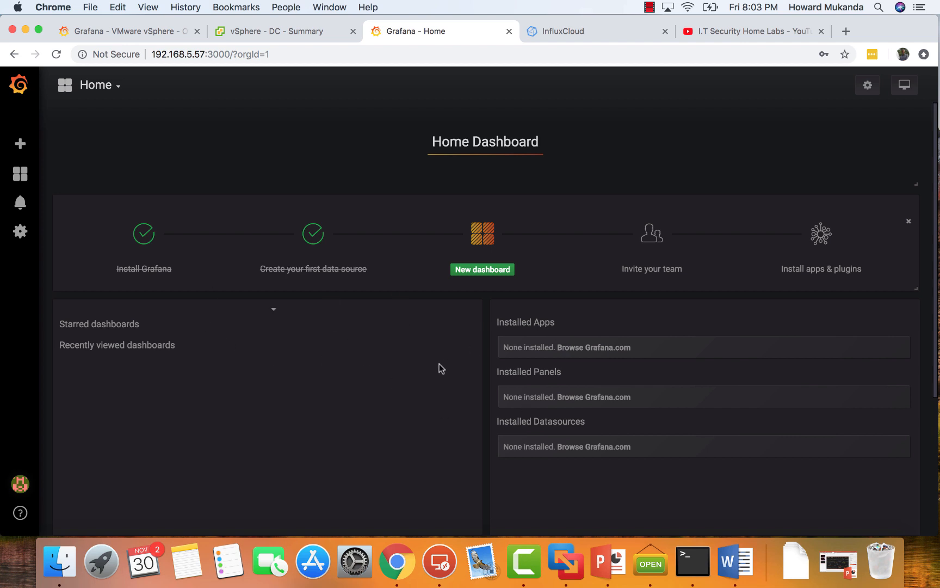
pyautogui.click(294, 270)
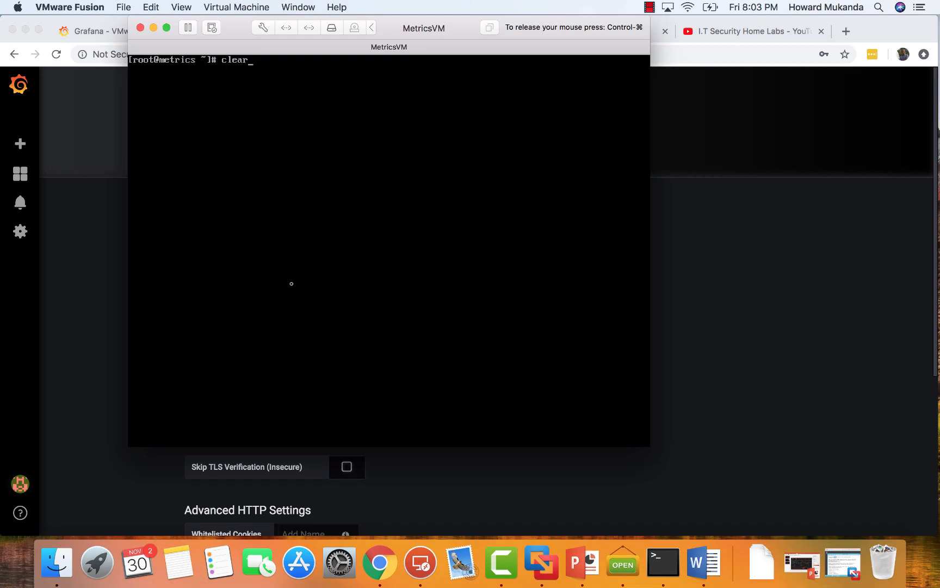
# In the MetricsVM console, clear the screen and recall the docker run command that initializes the telegraf InfluxDB database, then minimize the VM.
pyautogui.press('Return')
pyautogui.press('Up')
pyautogui.press('Up')
pyautogui.press('Up')
pyautogui.press('Up')
pyautogui.press('Up')
pyautogui.press('Up')
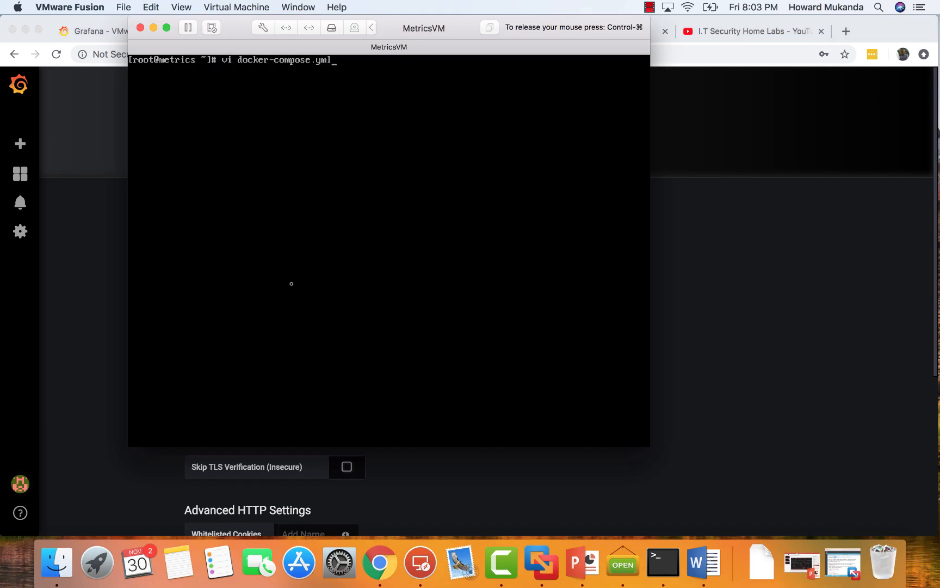
pyautogui.press('Up')
pyautogui.press('Up')
pyautogui.press('Down')
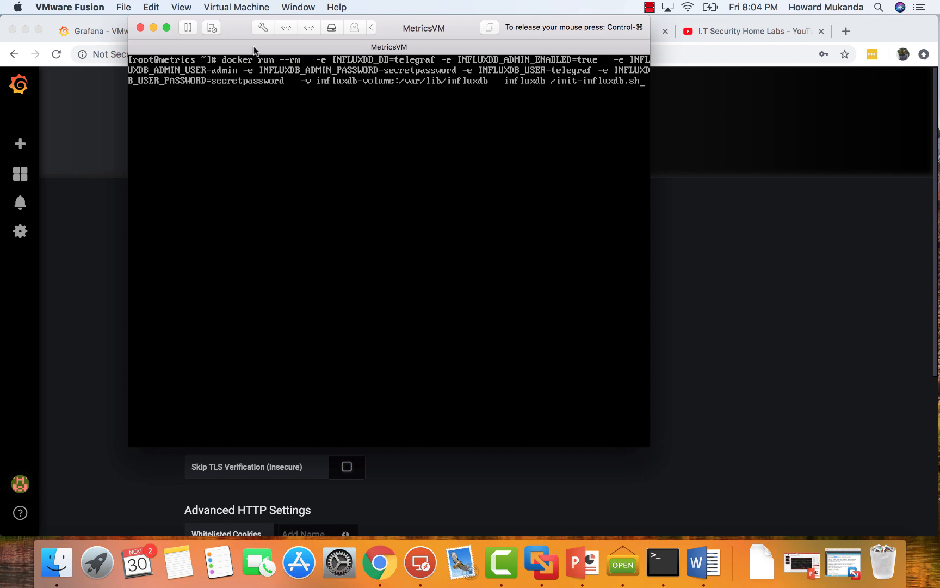
pyautogui.press('ctrl+super')
pyautogui.click(153, 28)
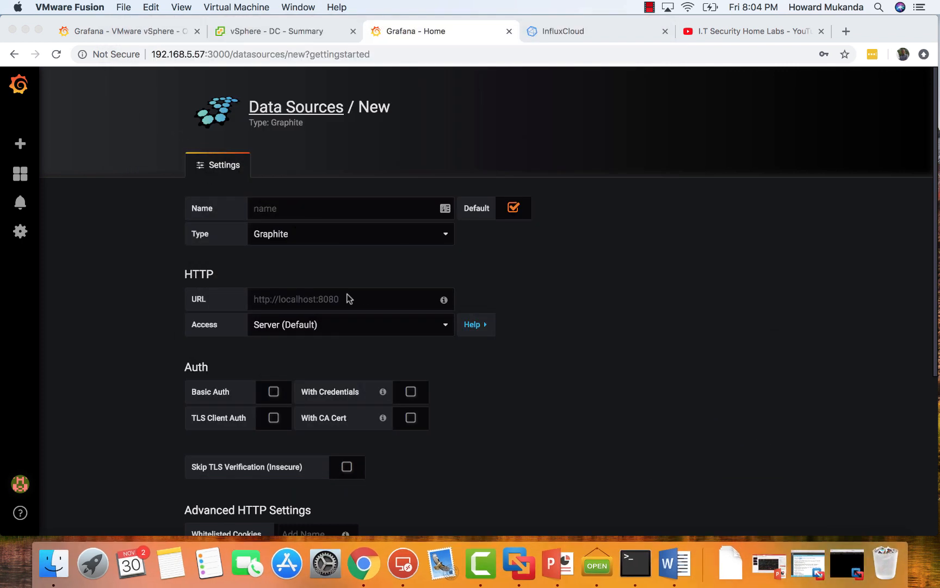
# Name the new Grafana data source InfluxdB and set its type to InfluxDB.
pyautogui.click(270, 216)
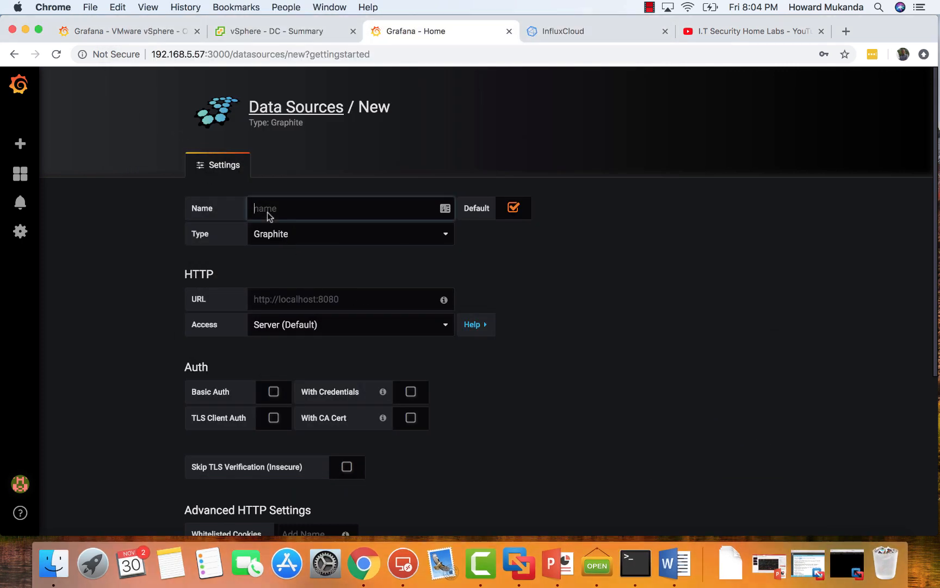
pyautogui.write('In')
pyautogui.press('BackSpace')
pyautogui.press('BackSpace')
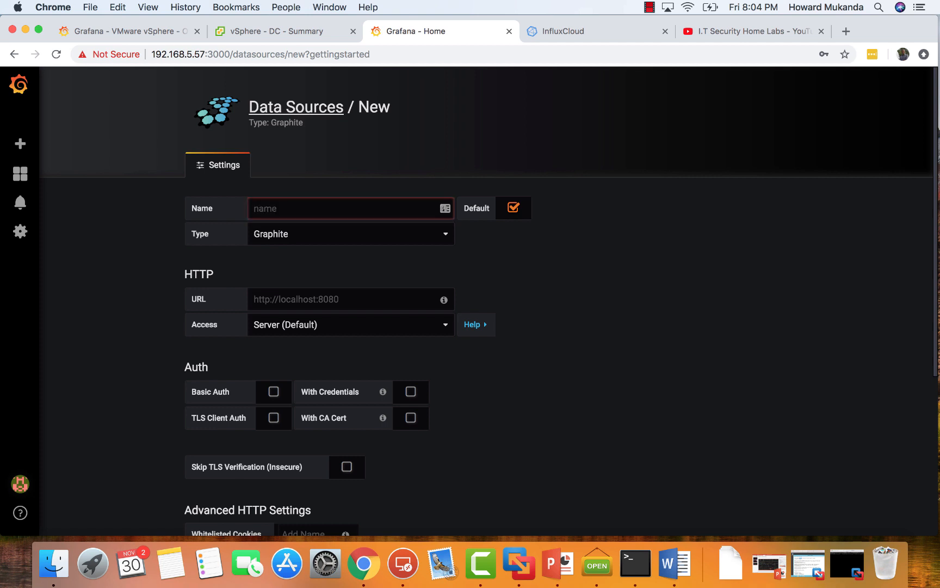
pyautogui.write('Influx')
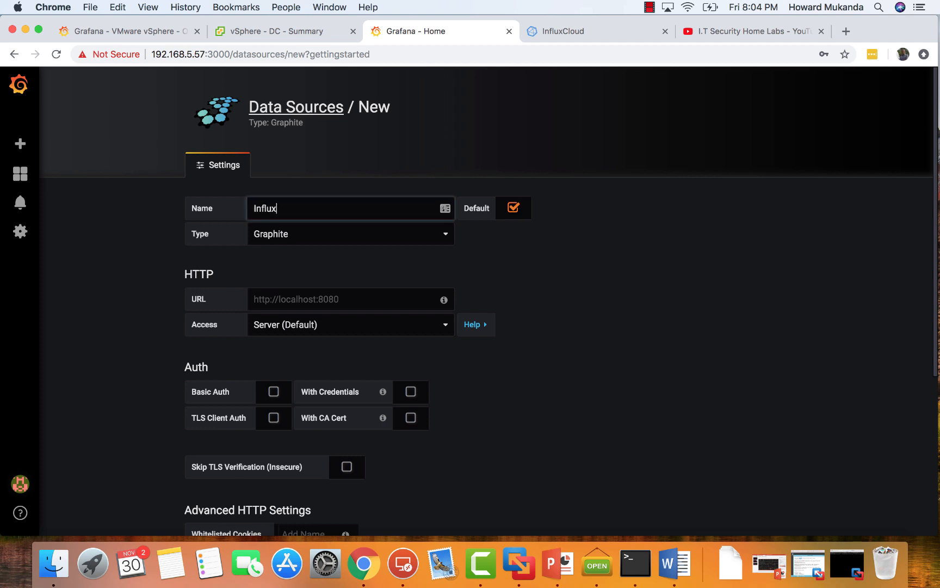
pyautogui.write('dB')
pyautogui.click(388, 235)
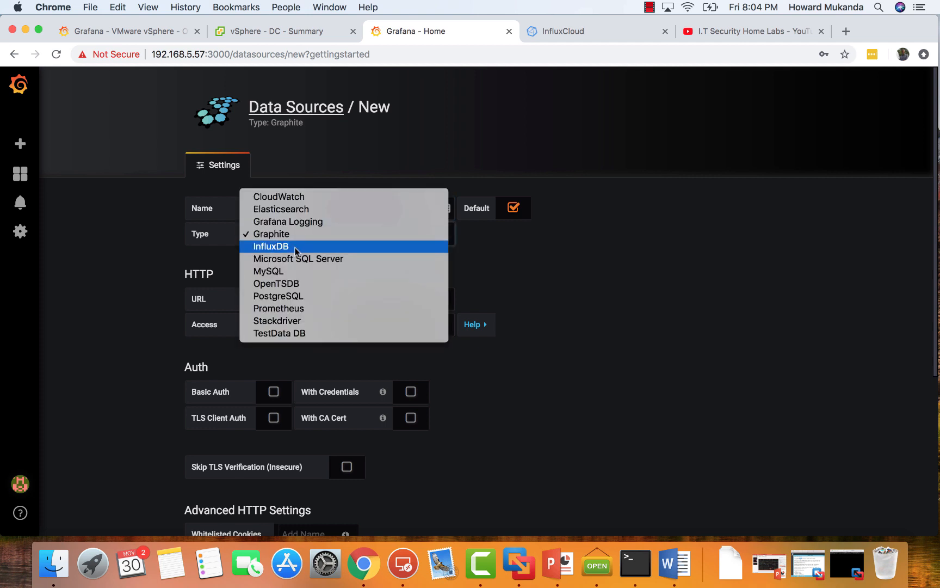
pyautogui.click(296, 248)
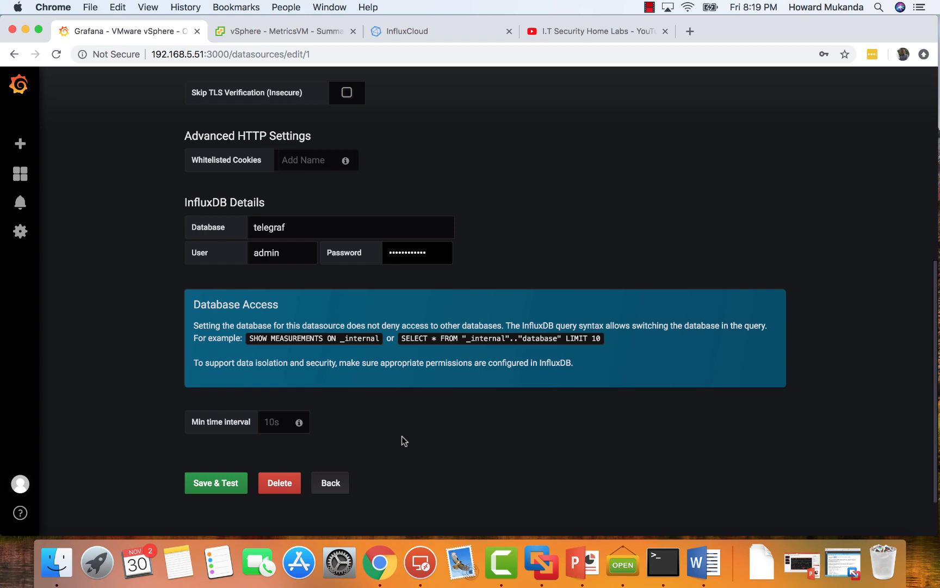
# Save and test the InfluxDB data source that uses the telegraf database.
pyautogui.scroll(-3, 341, 370)
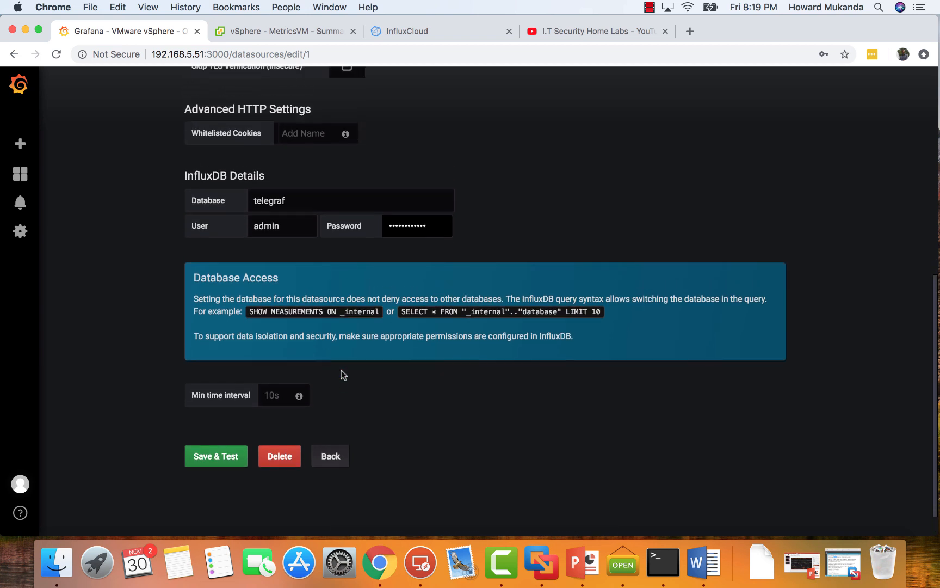
pyautogui.click(216, 460)
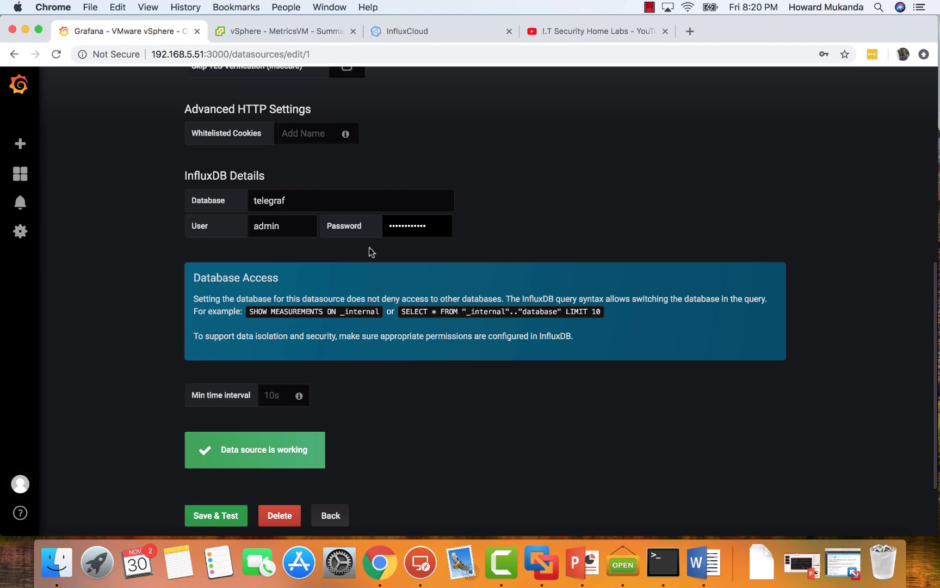
# Open the Telegraf v1.9.0 download instructions on the InfluxData downloads page and find the Windows Binaries (64-bit) section.
pyautogui.click(414, 34)
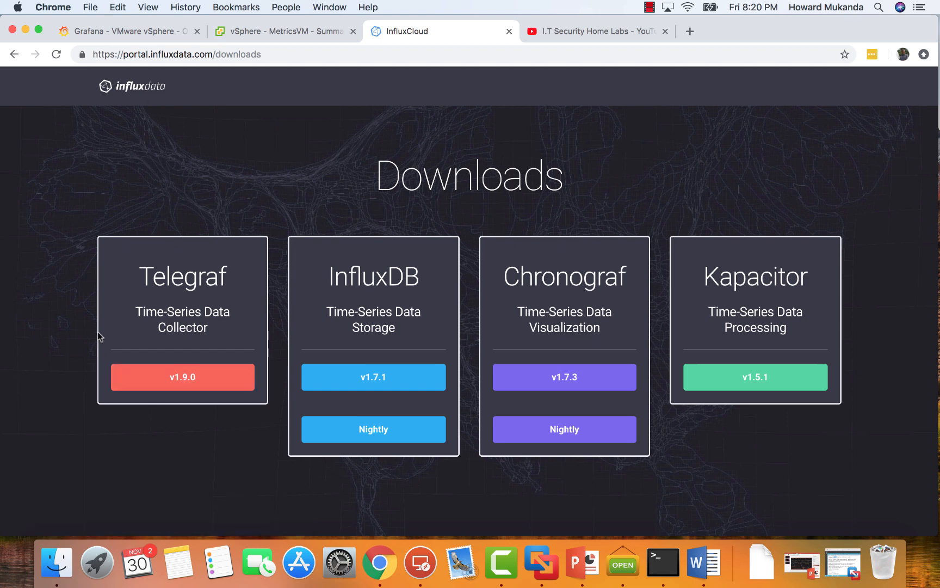
pyautogui.click(172, 381)
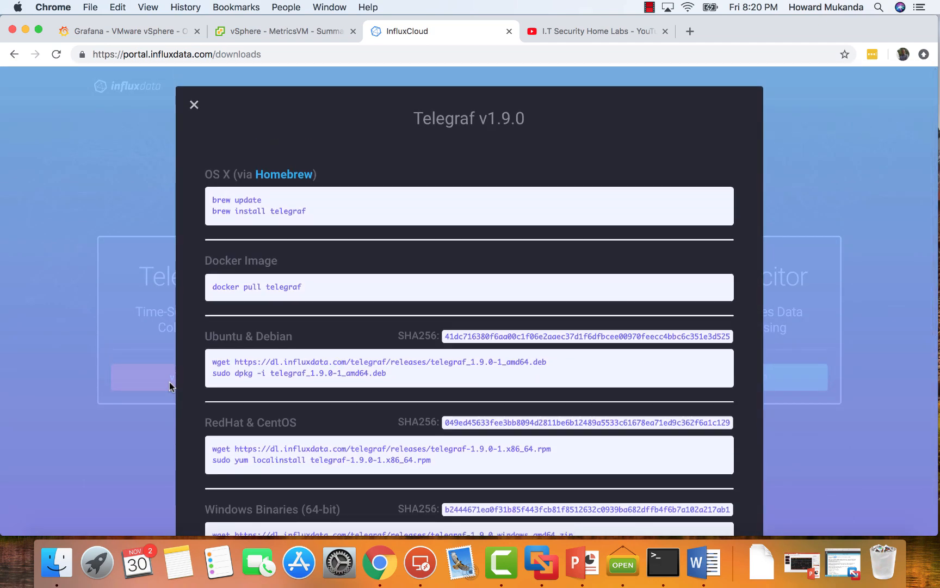
pyautogui.scroll(-5, 430, 325)
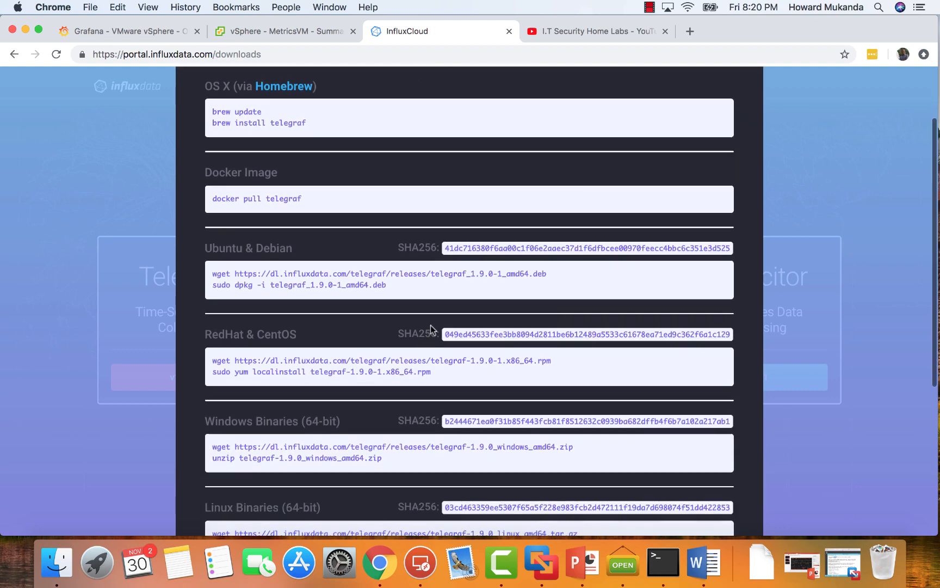
pyautogui.scroll(-5, 430, 325)
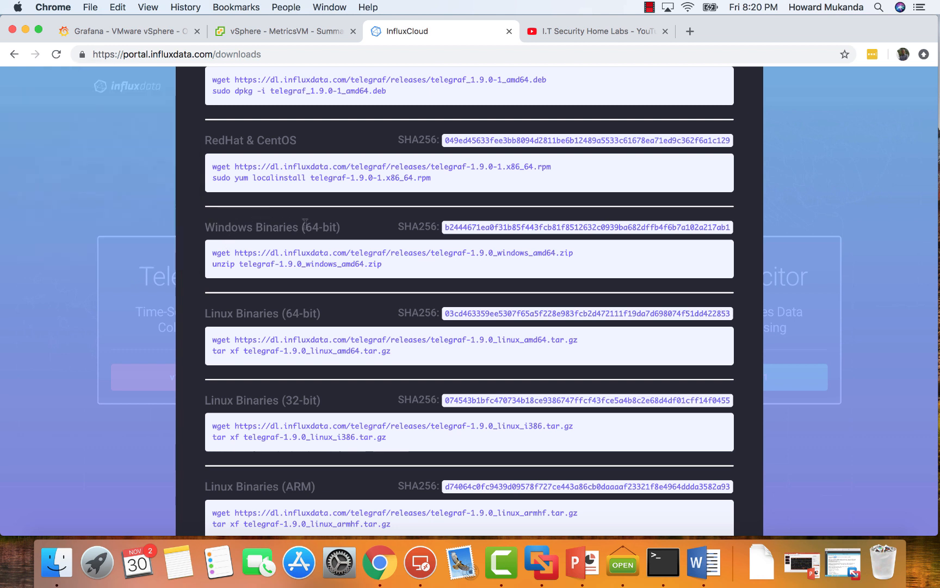
# Copy the Windows 64-bit link for telegraf-1.9.0_windows_amd64.zip and download the file through a new browser tab.
pyautogui.moveTo(235, 252); pyautogui.dragTo(575, 254)
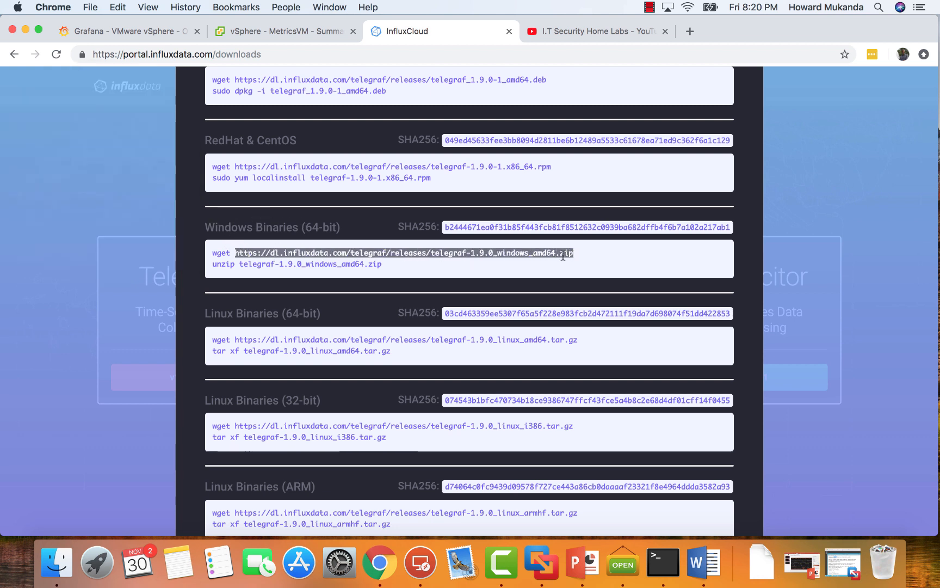
pyautogui.rightClick(532, 252)
pyautogui.click(585, 282)
pyautogui.click(690, 31)
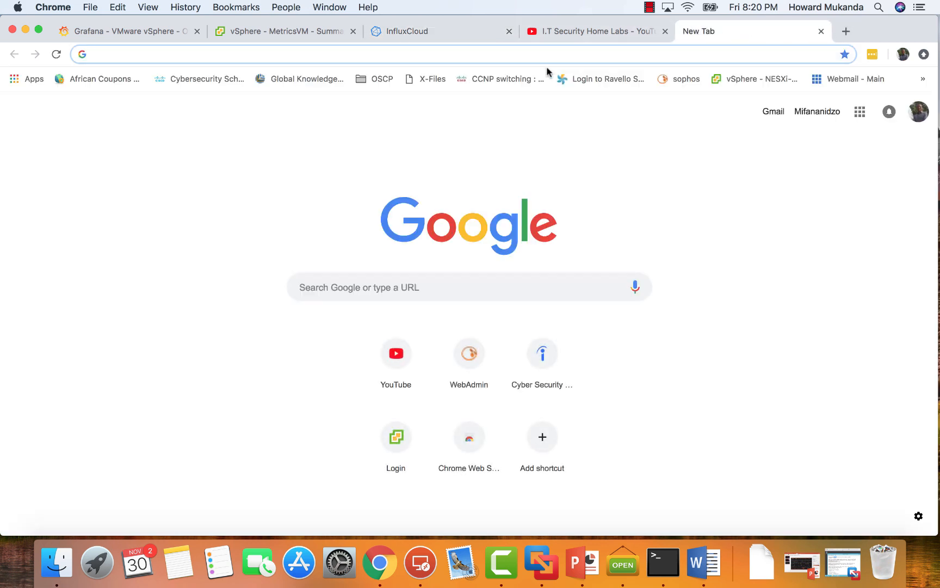
pyautogui.press('super+v')
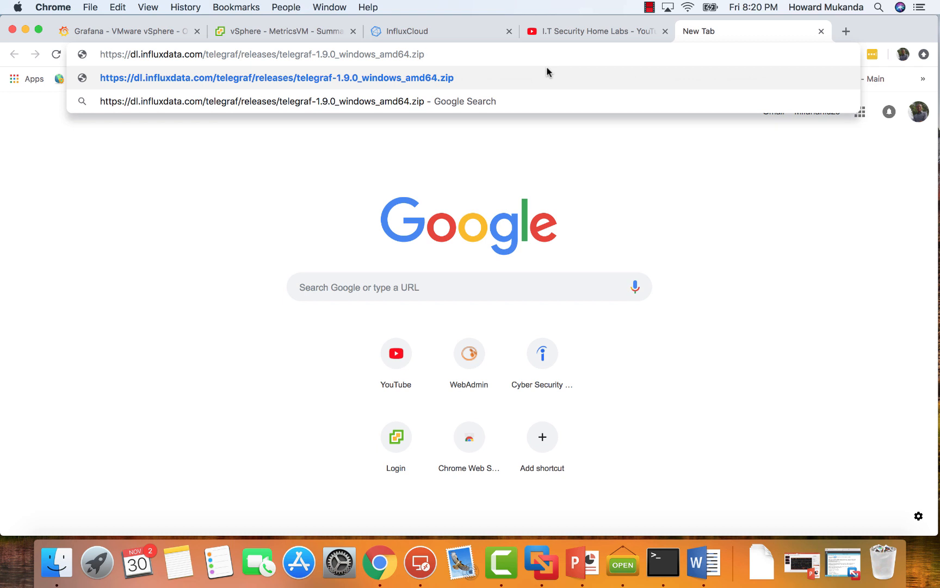
pyautogui.press('Return')
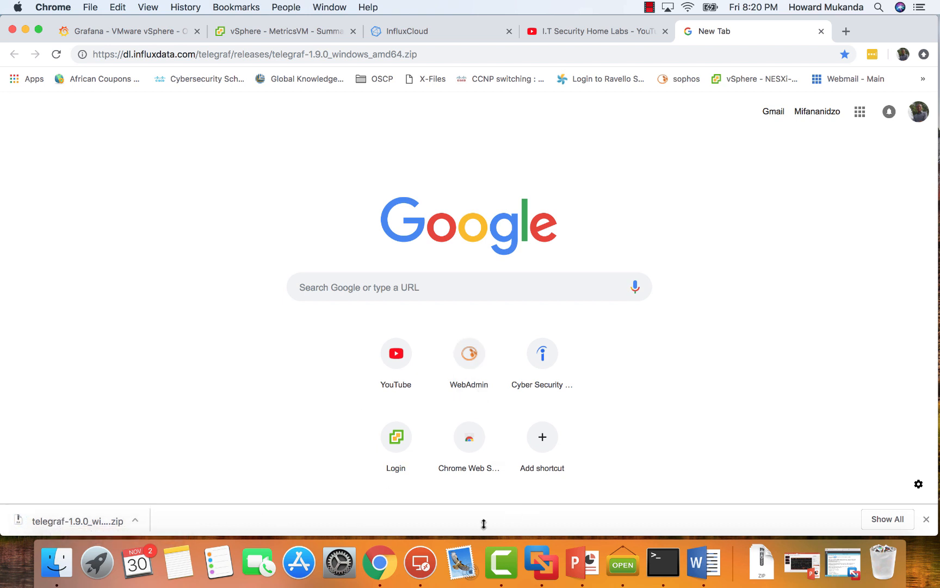
# Switch to the Windows Server 2012 remote session, sign in with the administrator account password, and minimize the telegraf Notepad window.
pyautogui.click(422, 568)
pyautogui.write('******')
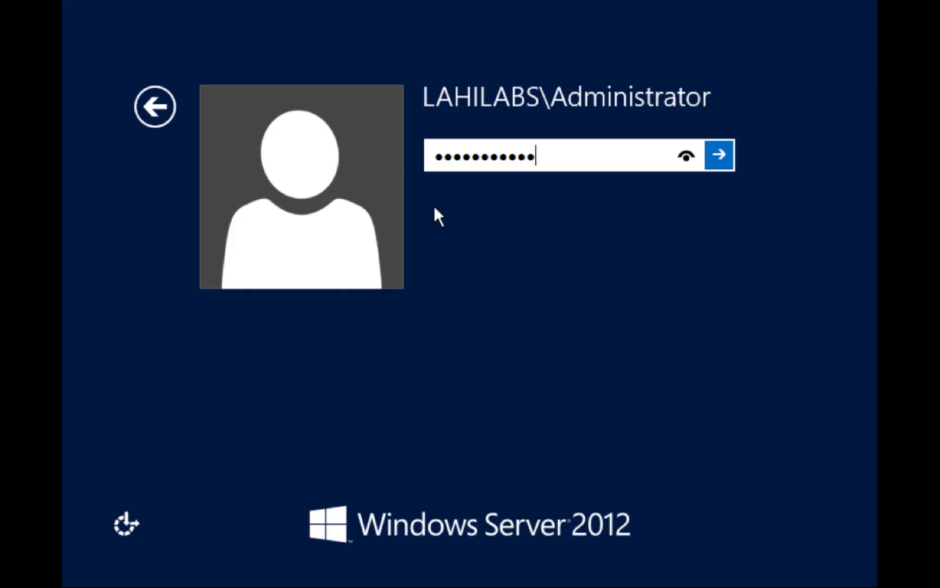
pyautogui.press('Return')
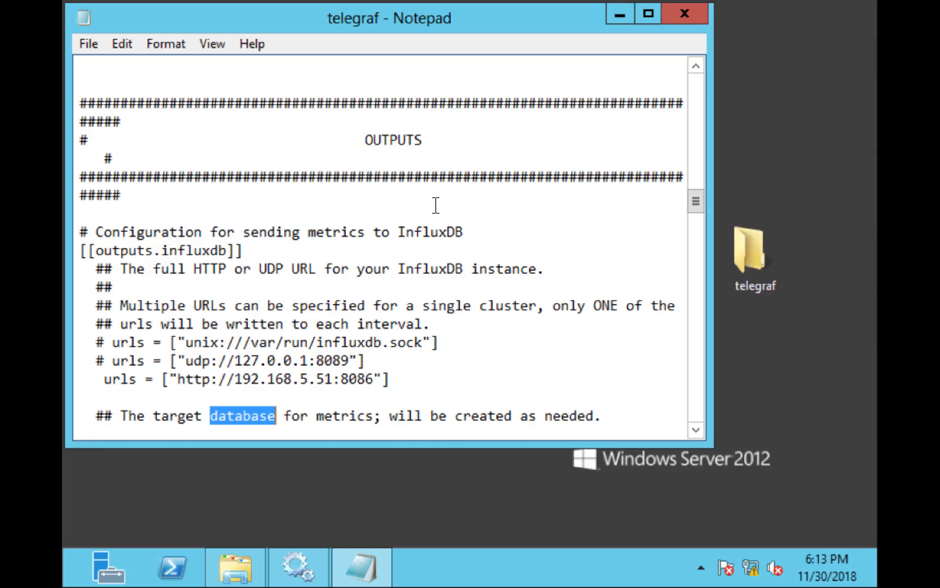
pyautogui.click(620, 13)
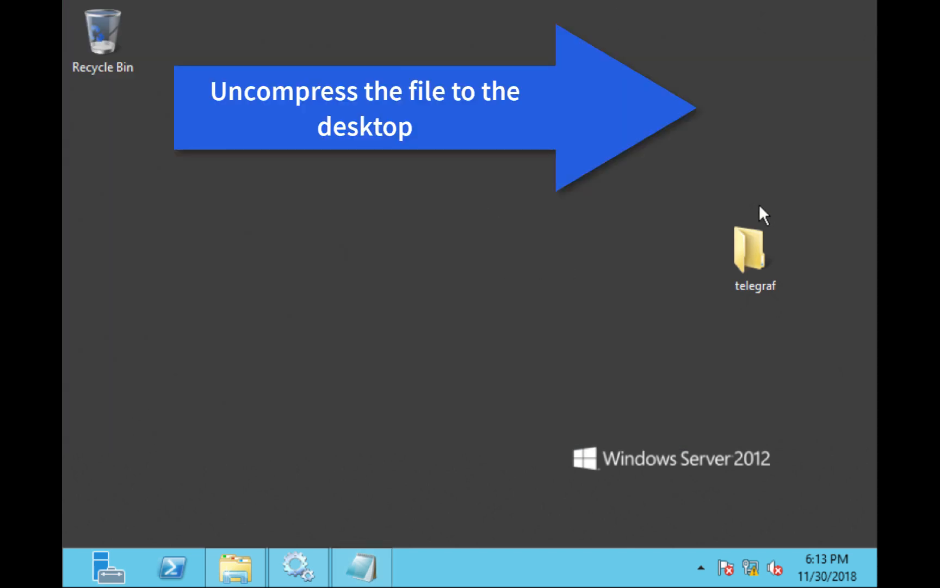
# Examine the files in the telegraf folder on the desktop, then minimize its window.
pyautogui.doubleClick(739, 249)
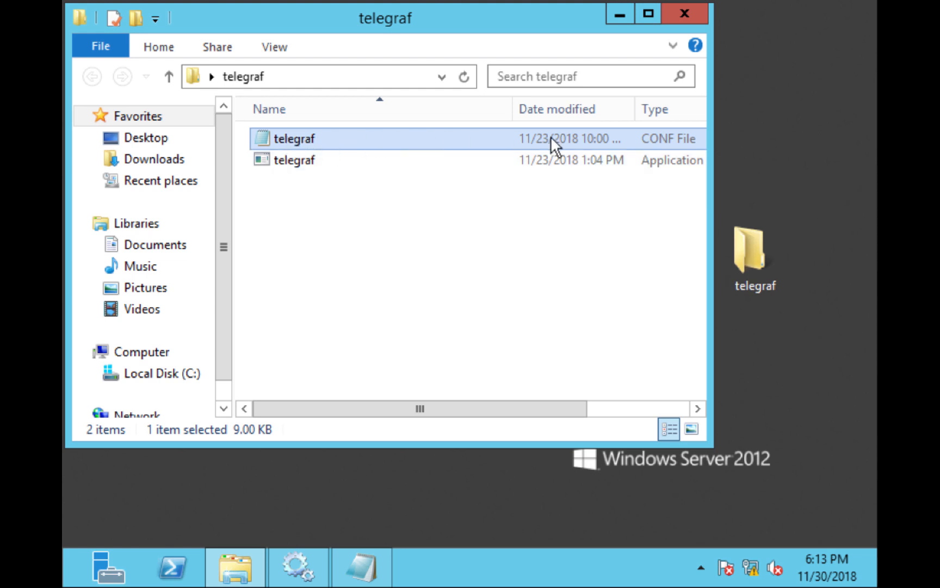
pyautogui.moveTo(399, 401); pyautogui.dragTo(271, 403)
pyautogui.click(619, 12)
# Open the Telegraf folder inside Program Files on Local Disk (C:).
pyautogui.click(235, 566)
pyautogui.click(160, 376)
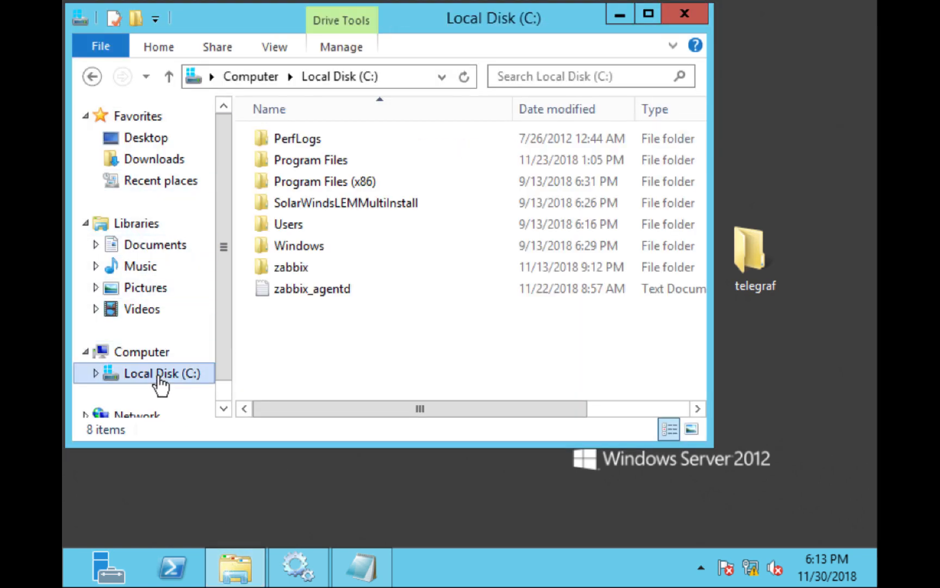
pyautogui.doubleClick(316, 164)
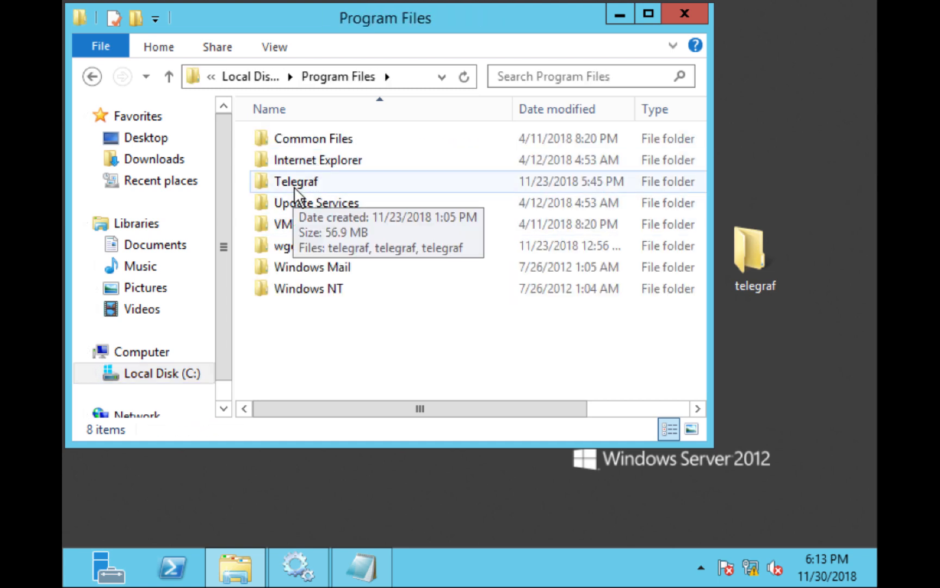
pyautogui.rightClick(272, 351)
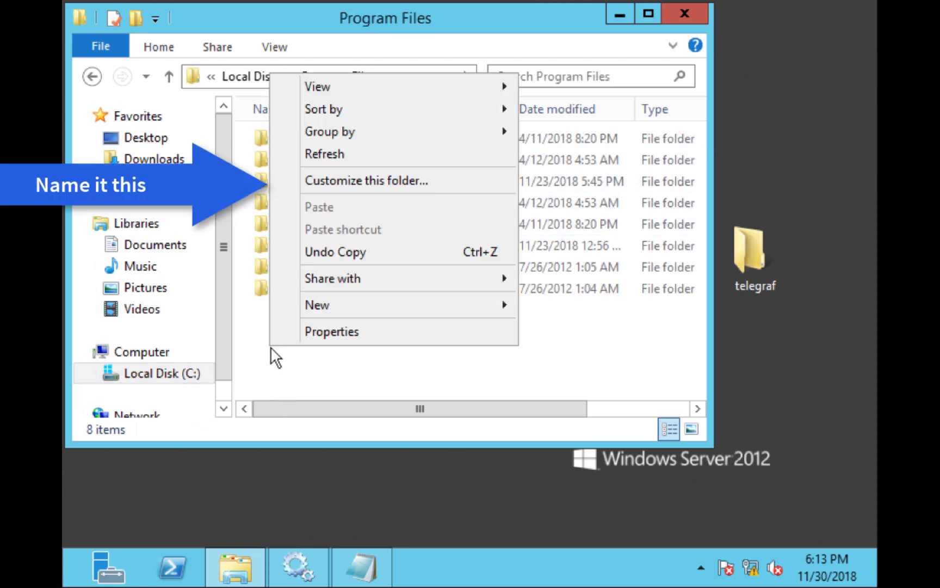
pyautogui.click(254, 381)
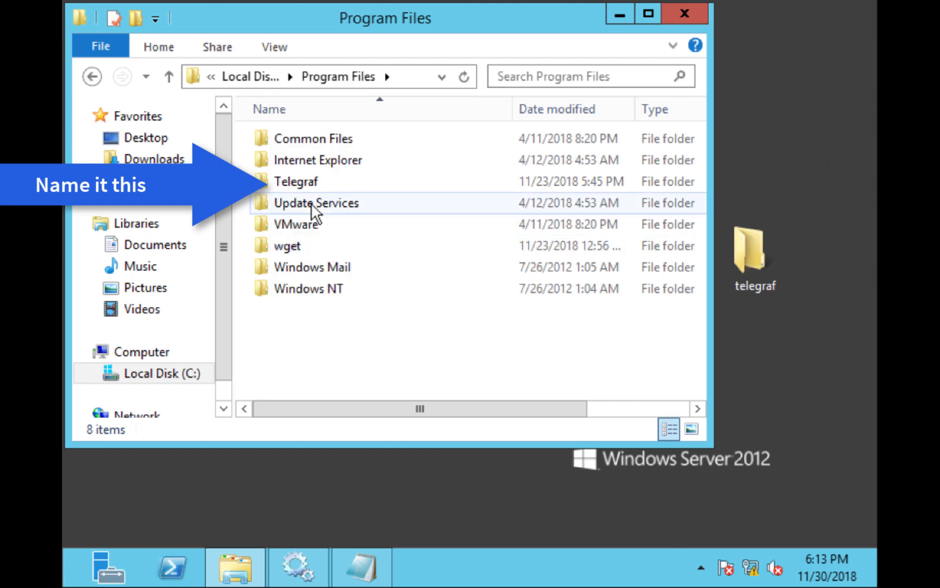
pyautogui.doubleClick(288, 177)
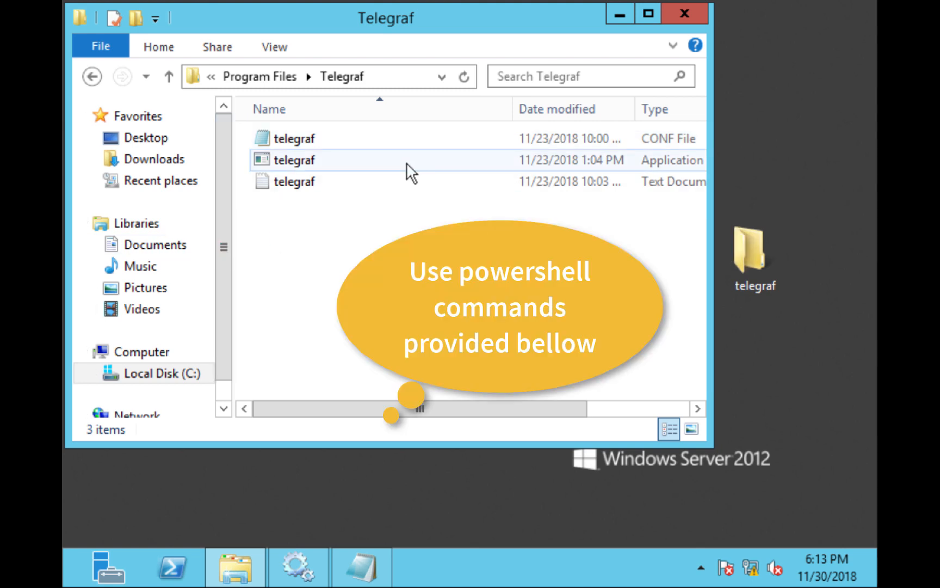
# Check the files in the desktop telegraf folder against the Program Files copy, and minimize the desktop folder's window.
pyautogui.click(751, 245)
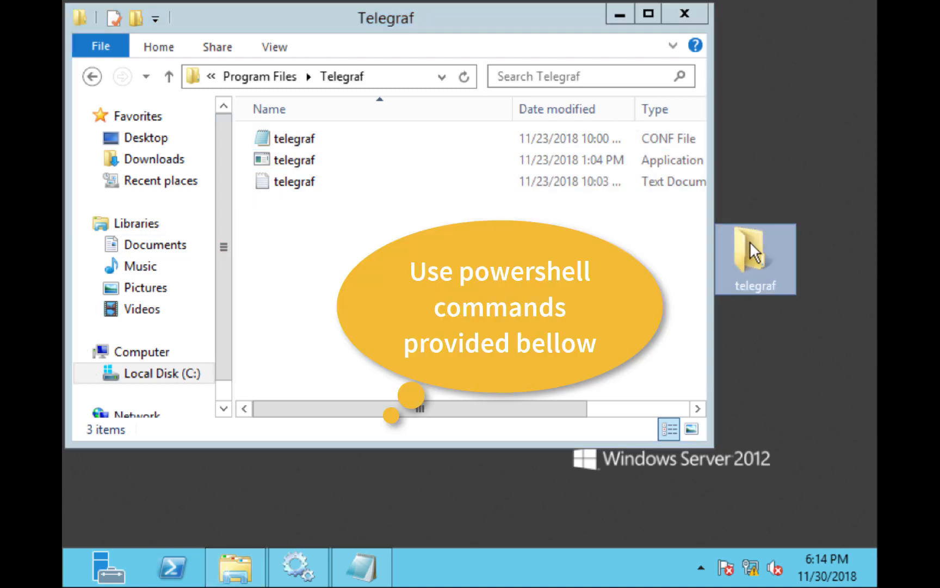
pyautogui.doubleClick(751, 250)
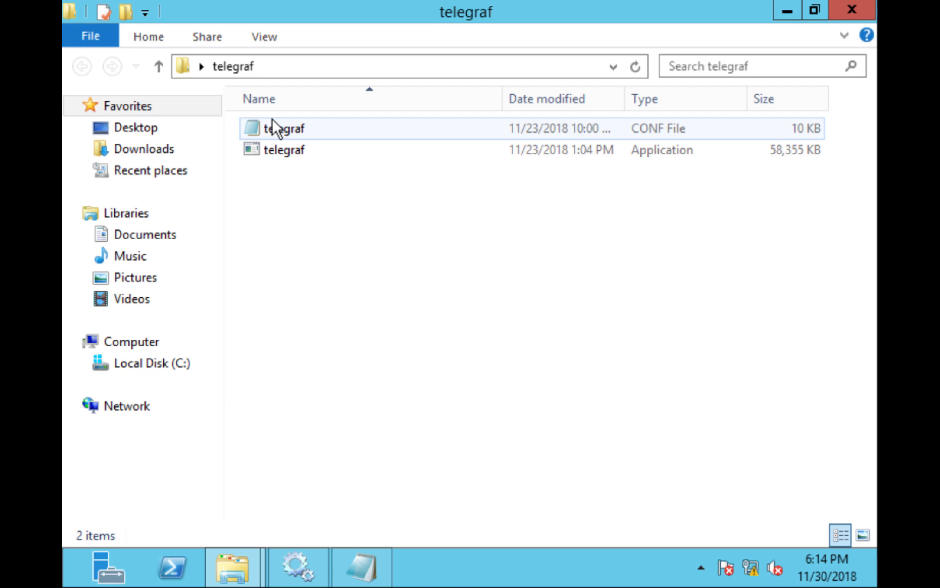
pyautogui.click(786, 9)
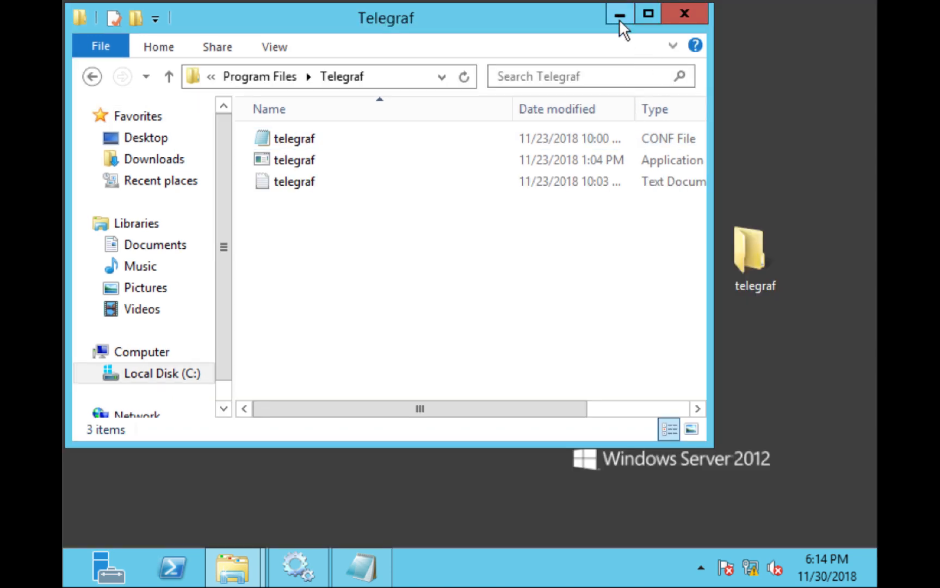
# Open the telegraf CONF file from the Program Files Telegraf folder in Notepad and find its OUTPUTS section.
pyautogui.doubleClick(313, 143)
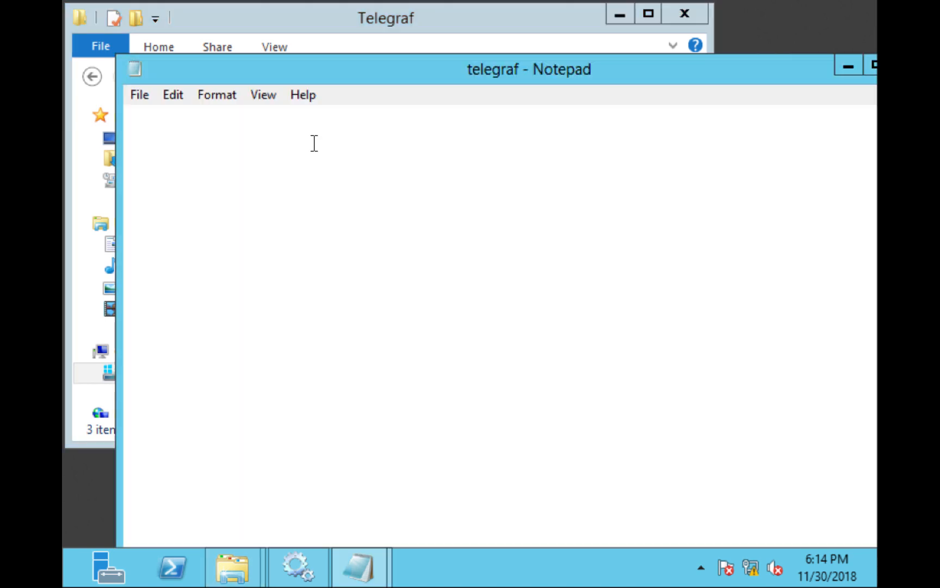
pyautogui.moveTo(292, 67); pyautogui.dragTo(259, 18)
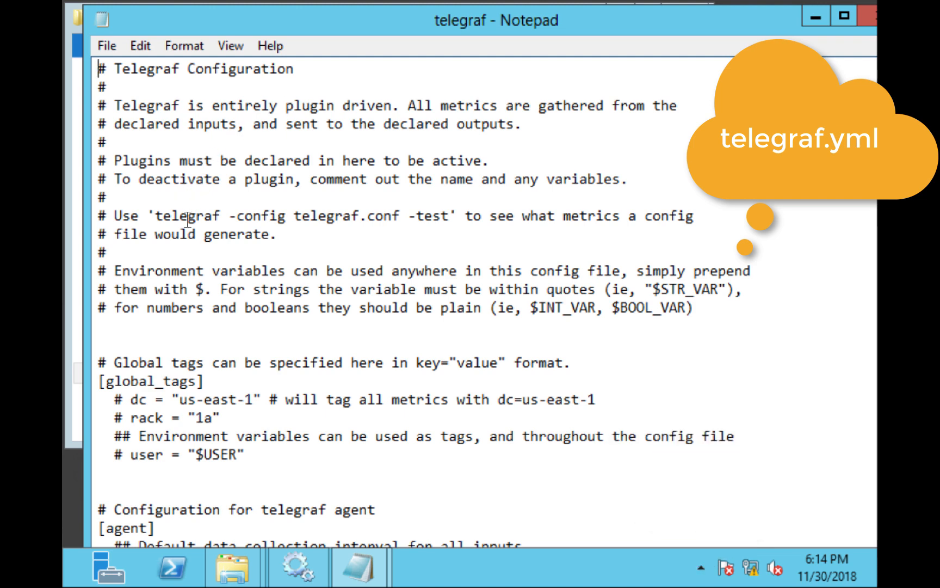
pyautogui.scroll(-1, 192, 229)
pyautogui.scroll(1, 191, 228)
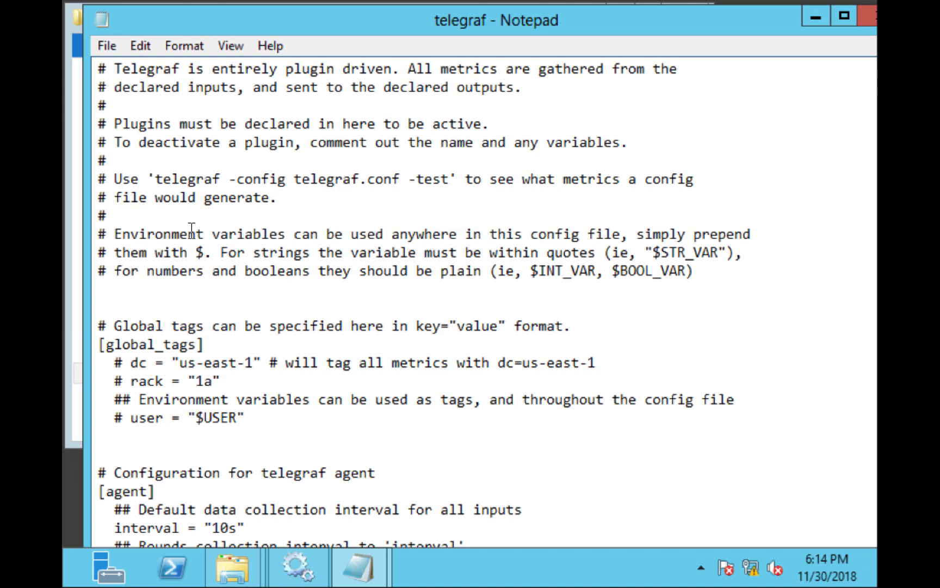
pyautogui.press('Down')
pyautogui.press('Down')
pyautogui.press('Down')
pyautogui.scroll(-13, 192, 229)
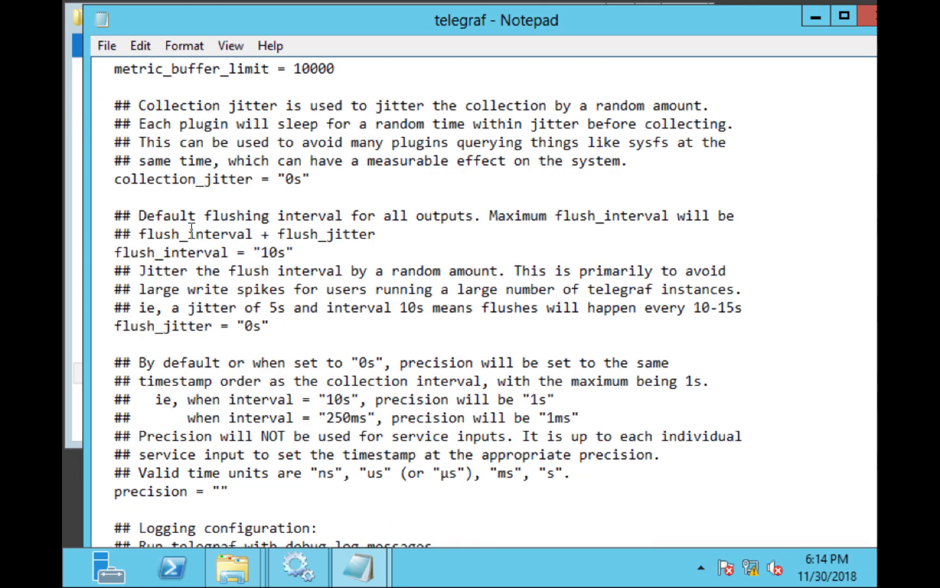
pyautogui.scroll(-9, 192, 229)
pyautogui.scroll(-2, 192, 231)
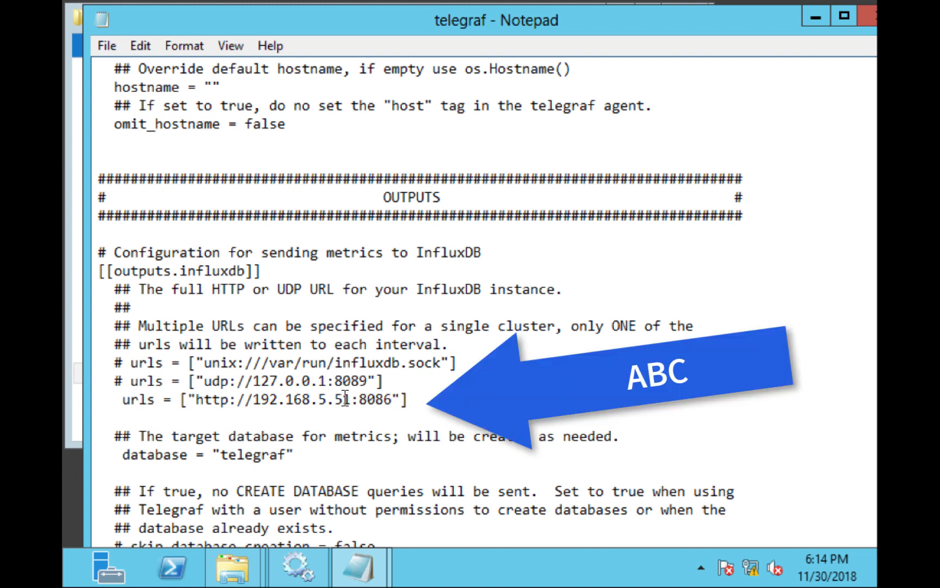
# Examine the InfluxDB output settings in the configuration, including the server URL, database, HTTP Basic Auth and optional TLS entries.
pyautogui.moveTo(350, 400); pyautogui.dragTo(243, 400)
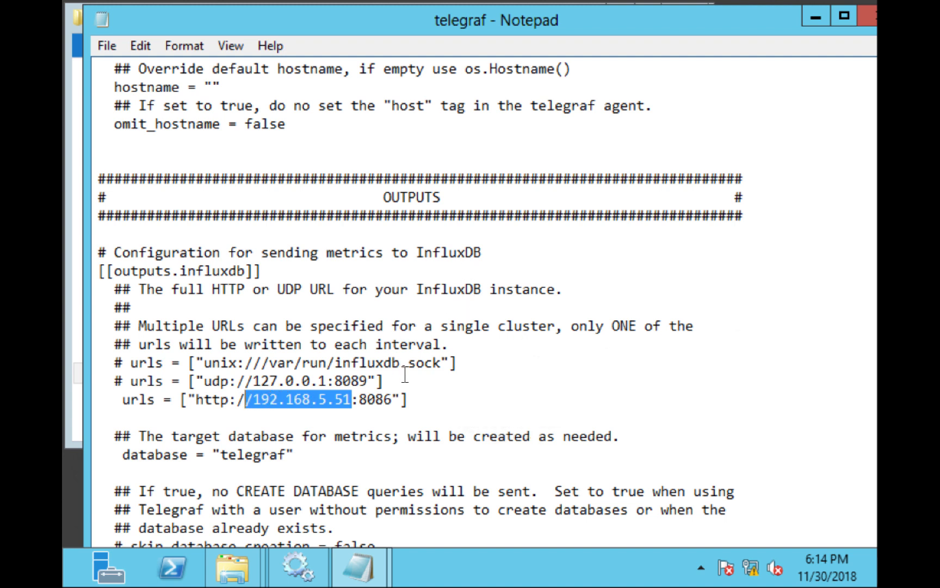
pyautogui.click(430, 393)
pyautogui.scroll(-1, 430, 393)
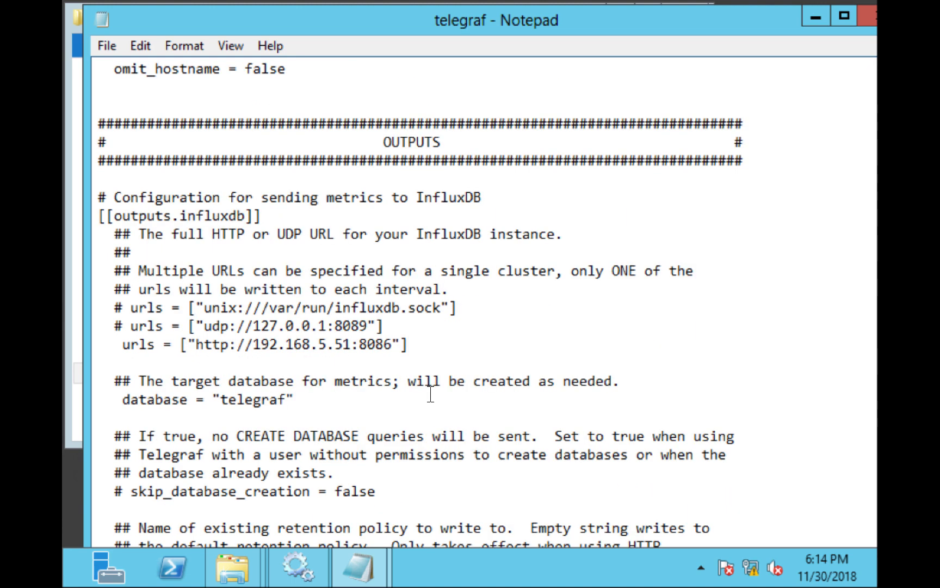
pyautogui.scroll(-3, 430, 393)
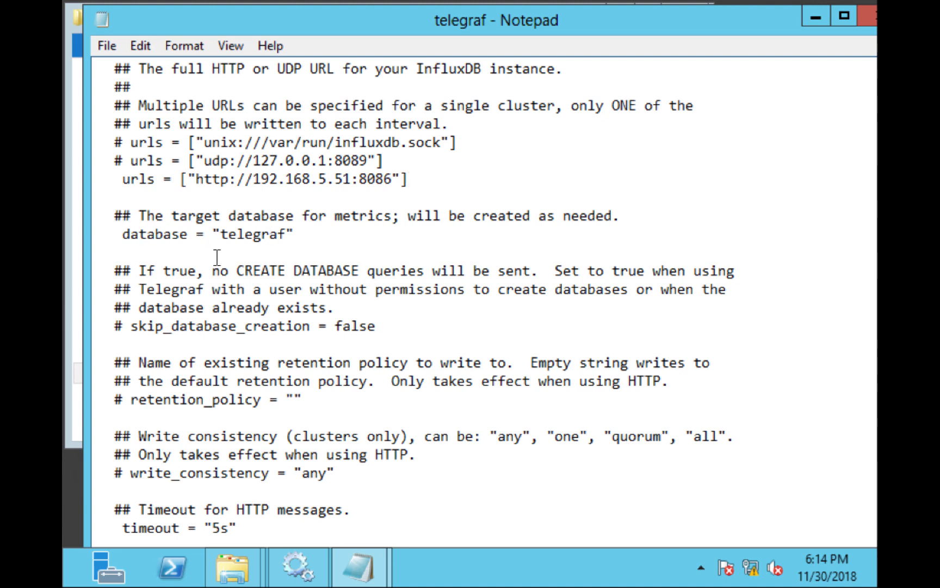
pyautogui.scroll(-1, 279, 301)
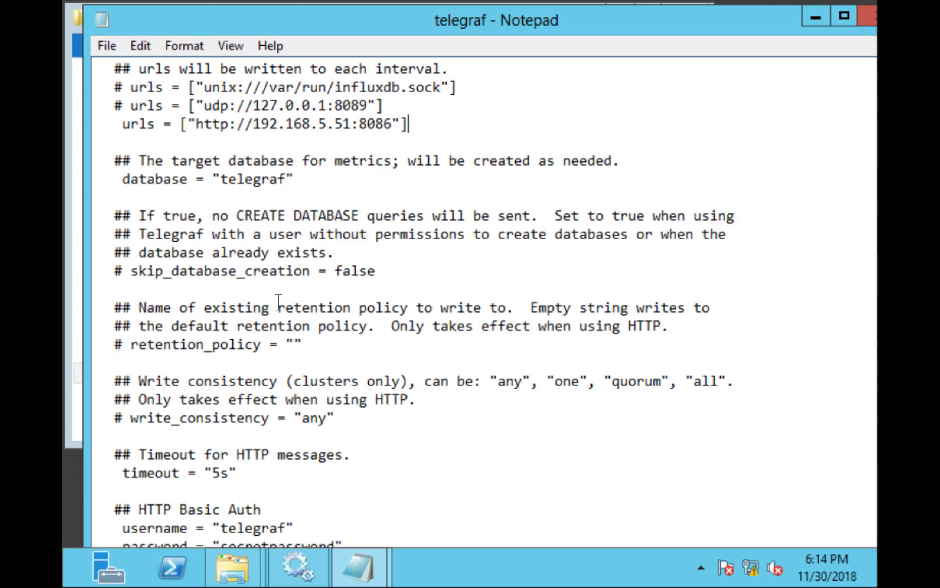
pyautogui.scroll(-4, 278, 301)
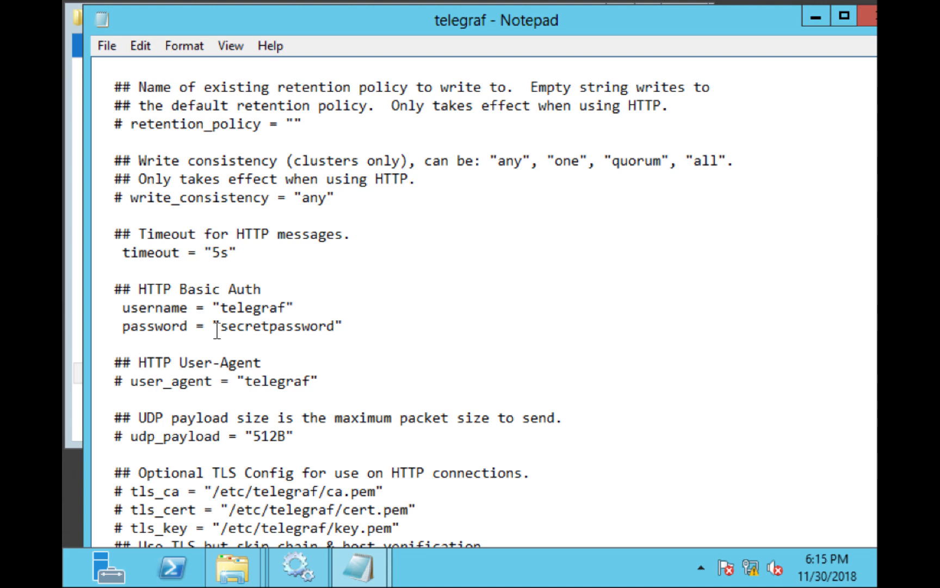
pyautogui.scroll(-7, 217, 330)
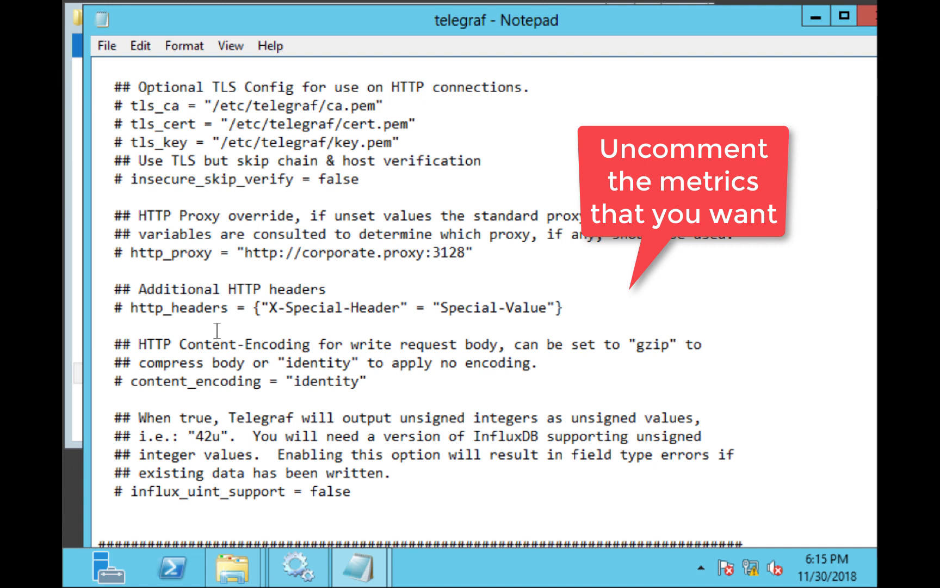
# Close the telegraf configuration file and the Program Files Telegraf folder window.
pyautogui.click(105, 48)
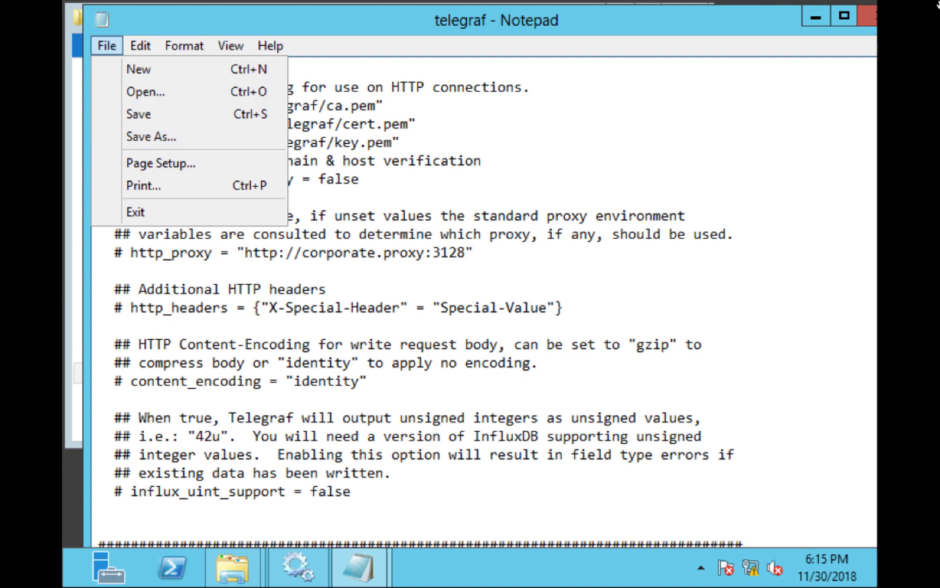
pyautogui.click(868, 19)
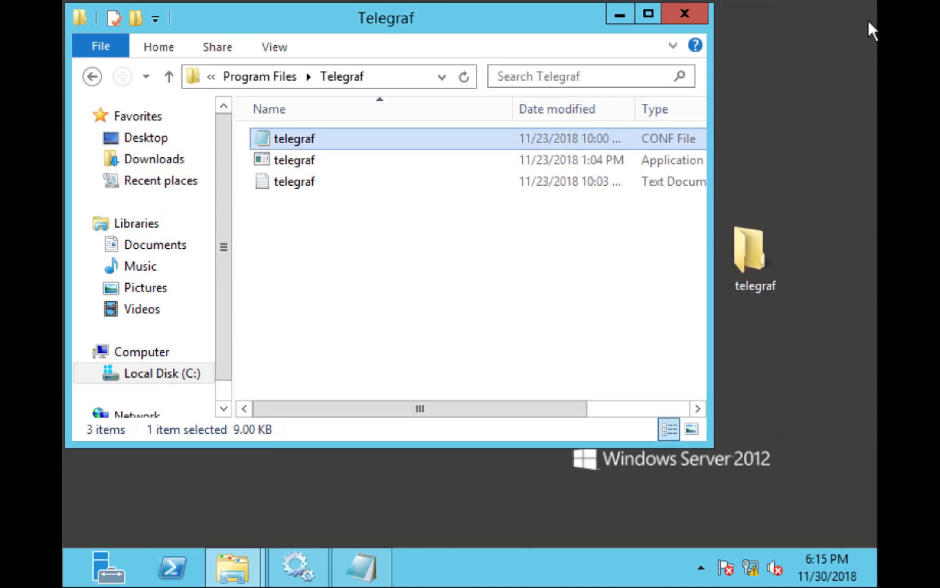
pyautogui.click(685, 16)
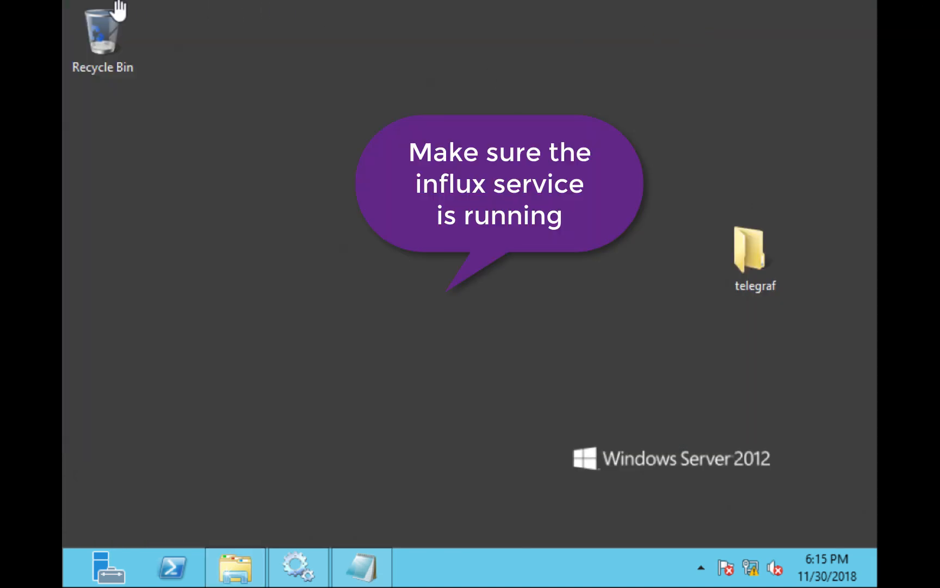
# Switch to the Windows Overview dashboard page in Chrome, preview its middle screenshot, and copy the dashboard ID 1941.
pyautogui.moveTo(113, 3)
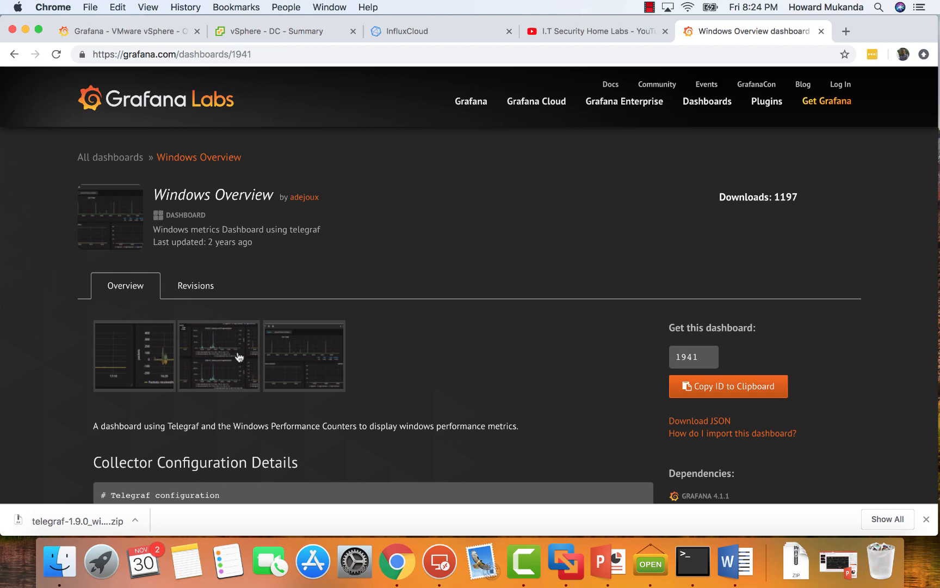
pyautogui.click(221, 354)
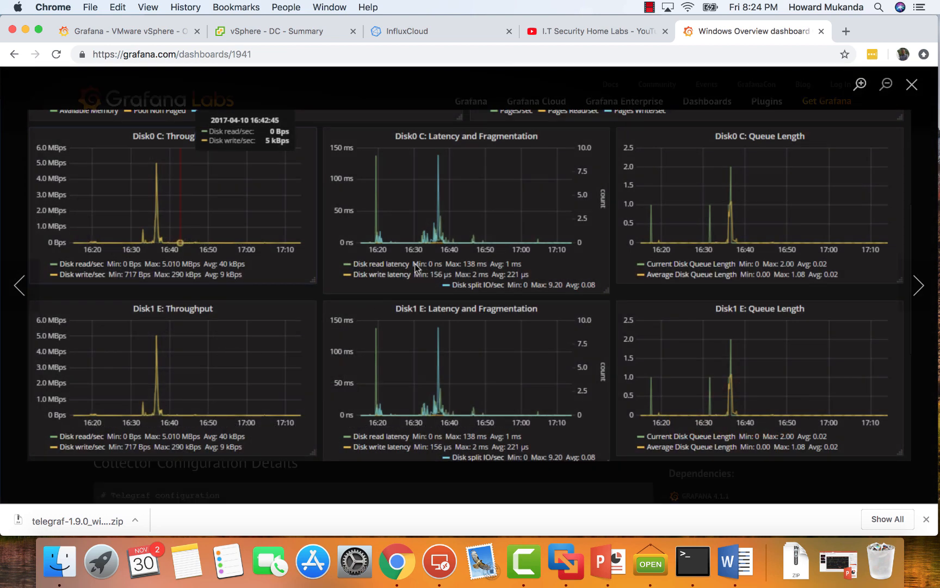
pyautogui.click(912, 85)
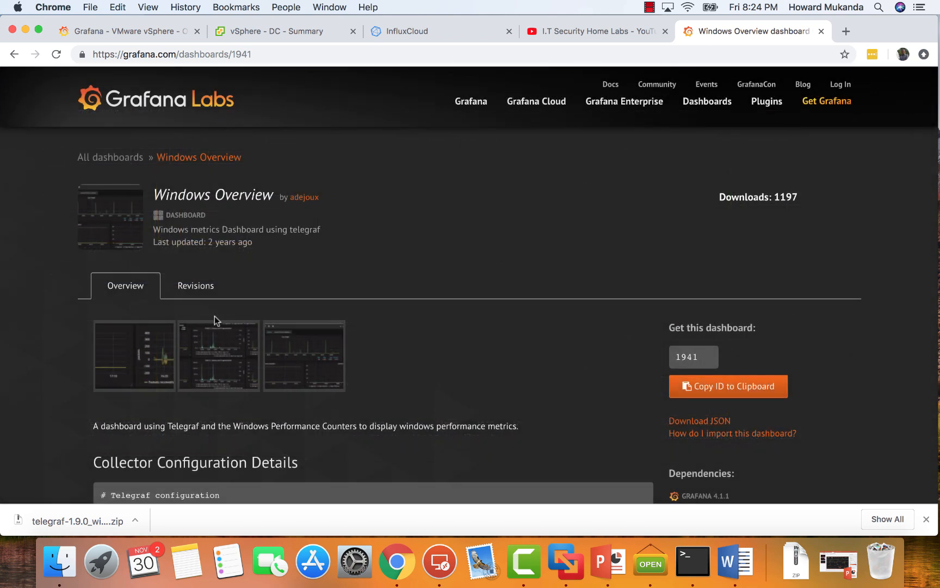
pyautogui.click(720, 387)
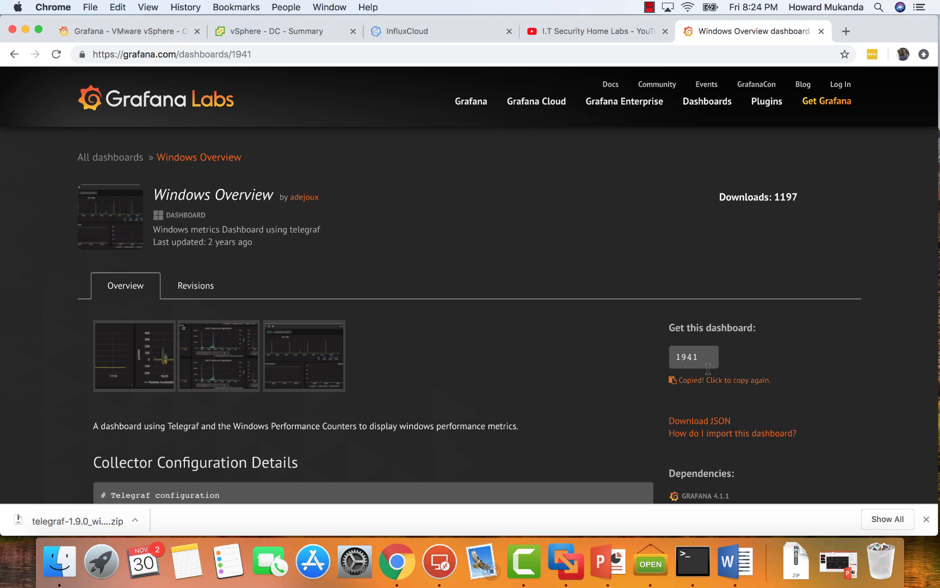
# Load the Grafana.com dashboard with ID 1941 into the dashboard import page of the local Grafana server.
pyautogui.click(140, 32)
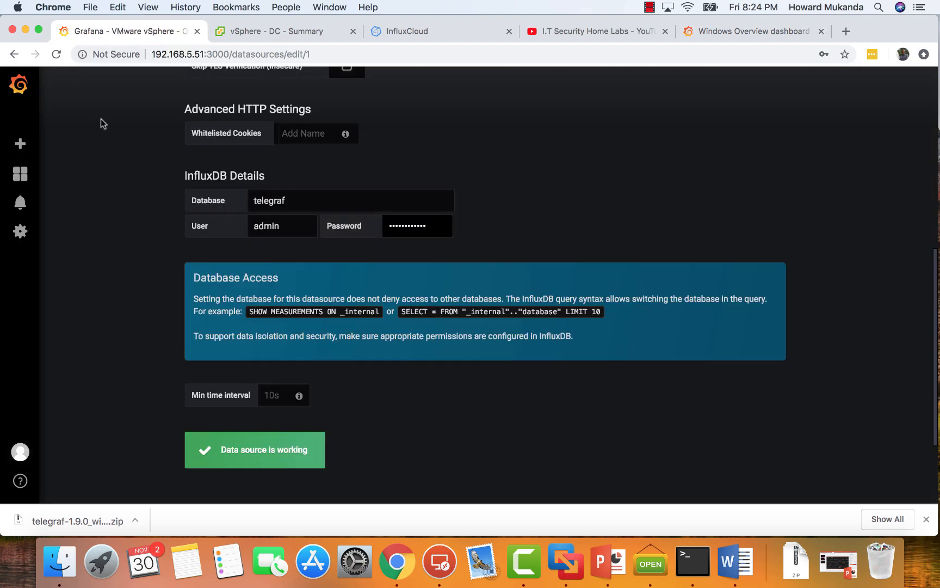
pyautogui.click(32, 180)
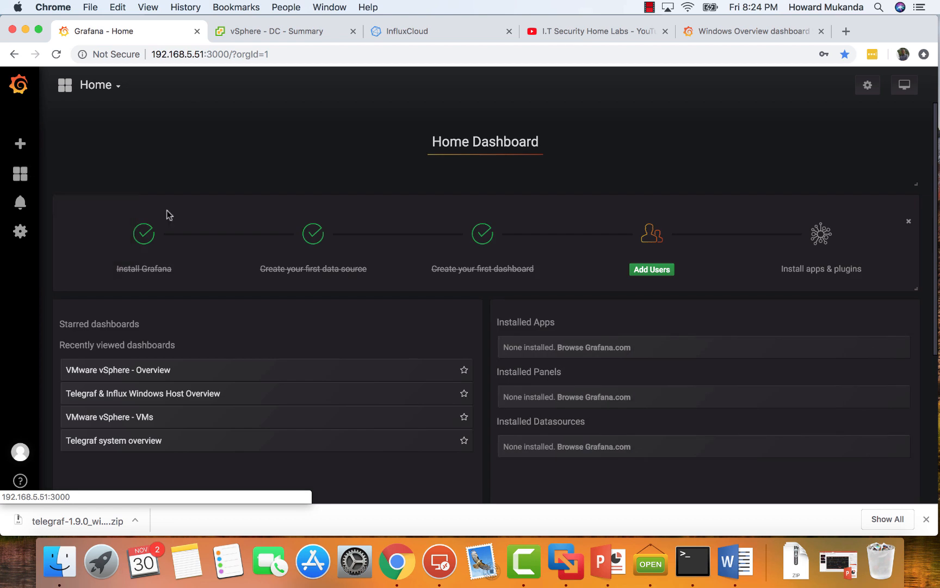
pyautogui.moveTo(25, 146)
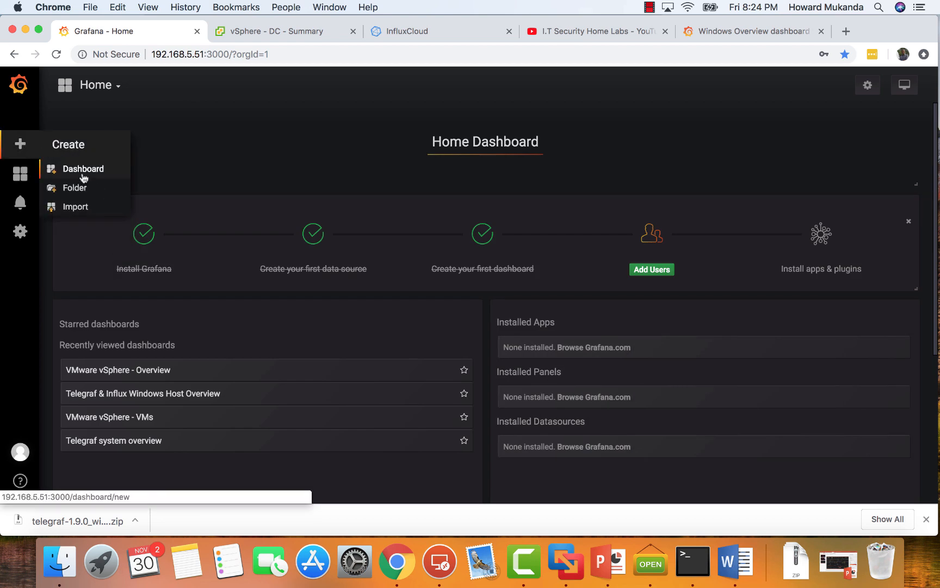
pyautogui.click(76, 212)
pyautogui.click(270, 245)
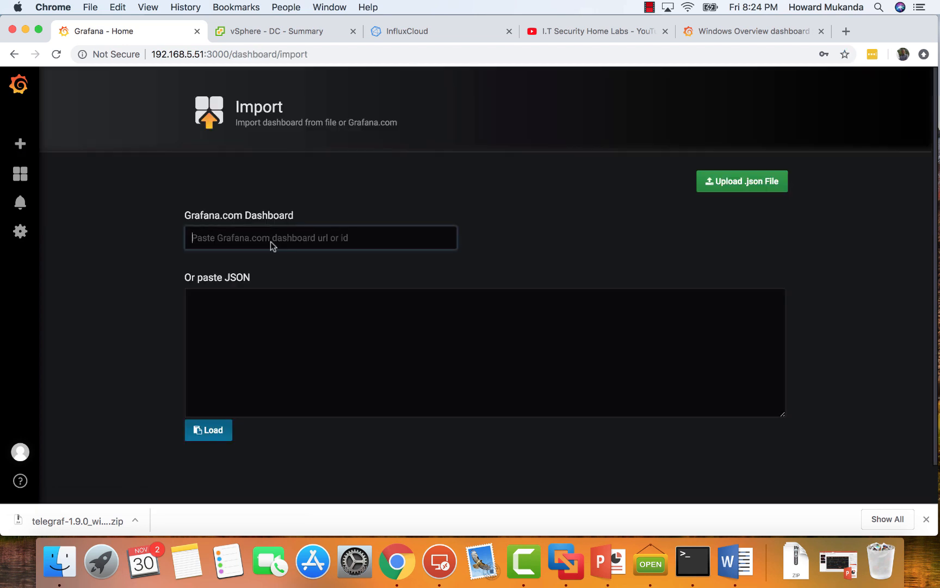
pyautogui.rightClick(270, 241)
pyautogui.click(305, 326)
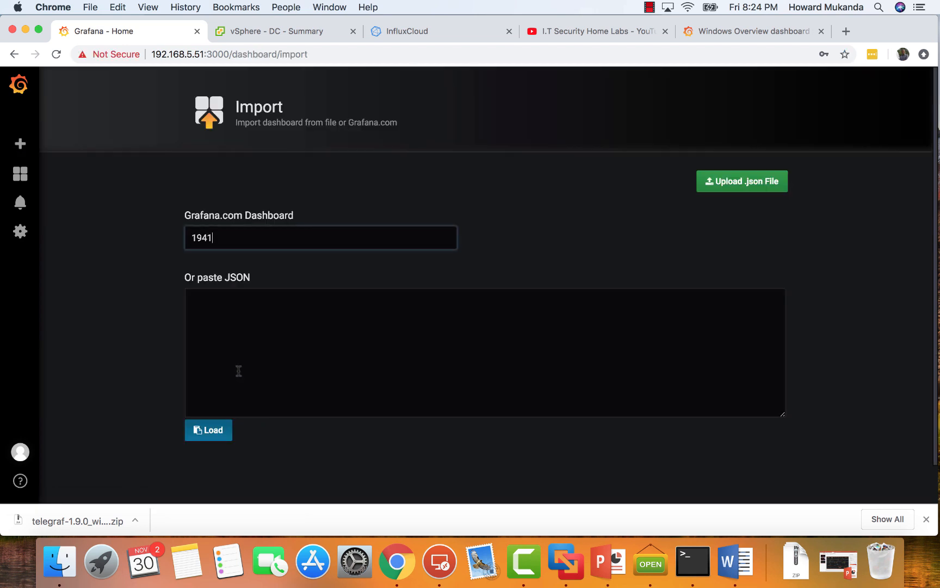
pyautogui.click(213, 433)
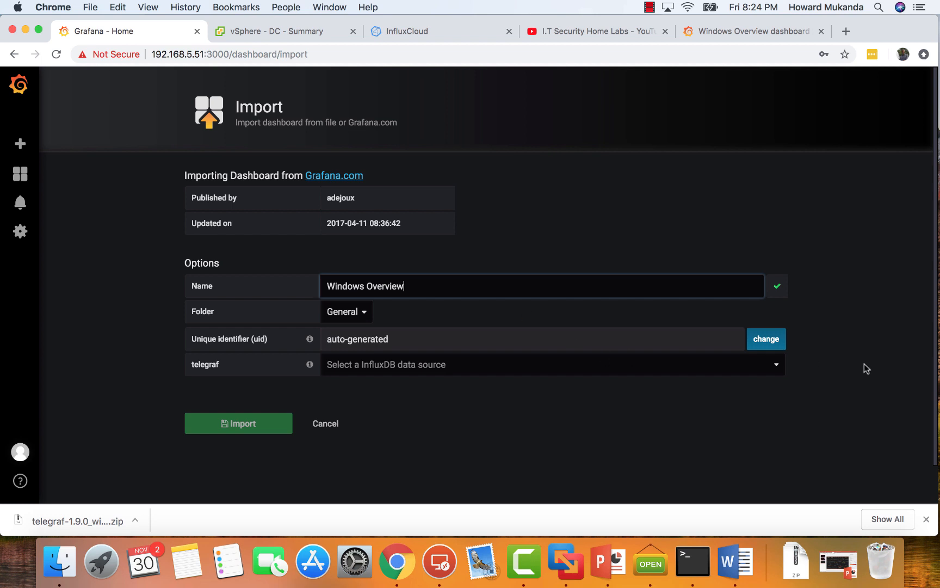
# Set the telegraf data source to Influxdb, name the dashboard Windows Data, and import it.
pyautogui.click(776, 367)
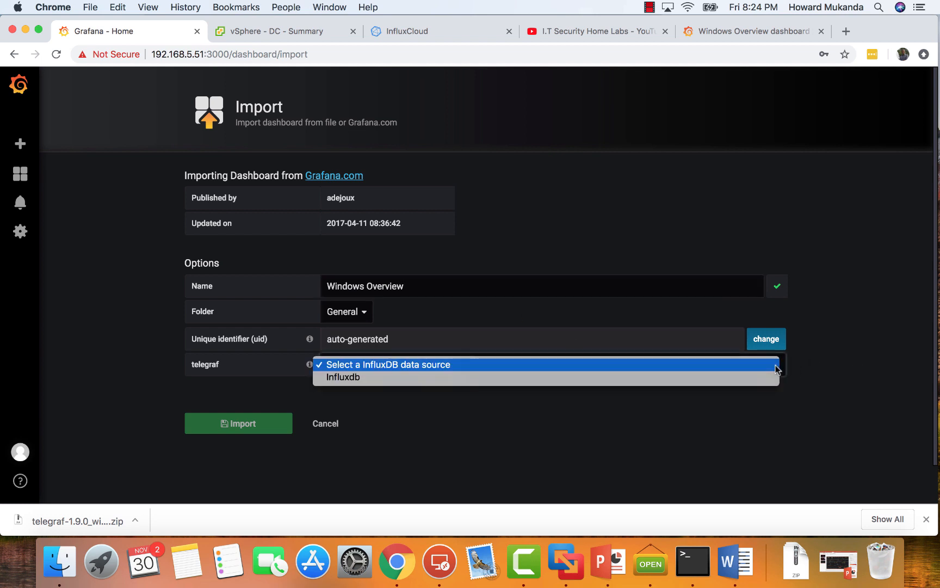
pyautogui.click(347, 376)
pyautogui.click(413, 290)
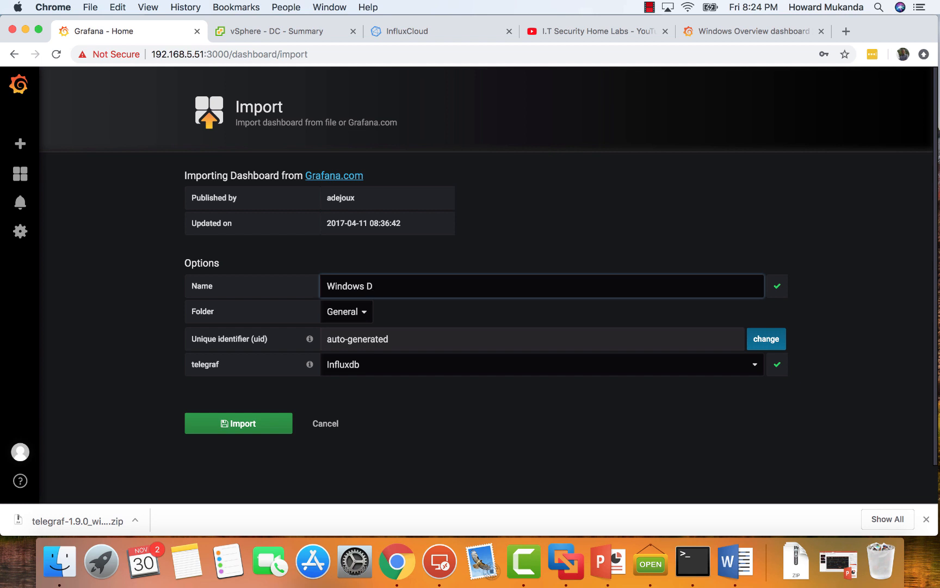
pyautogui.click(242, 424)
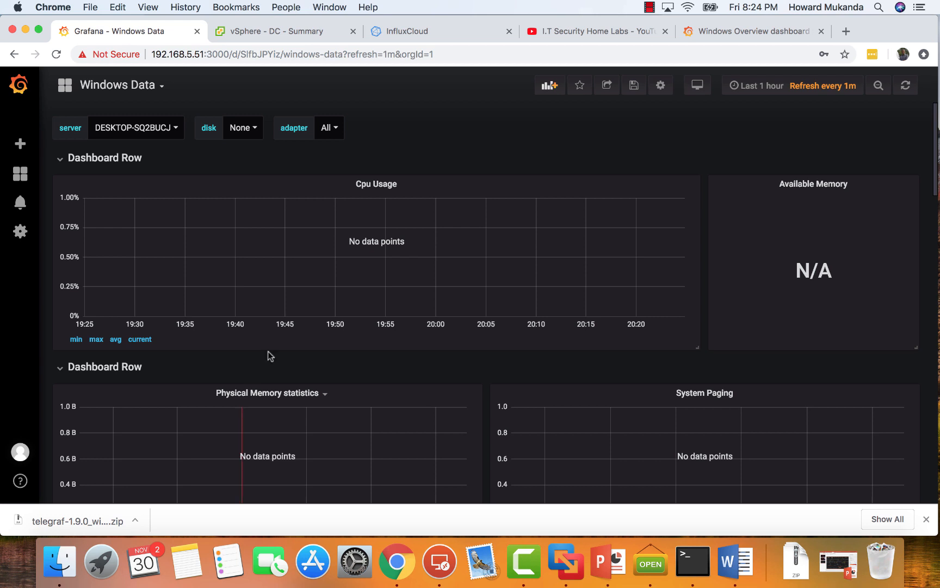
# Set the server of the Windows Data dashboard to SRV2012-DC2.
pyautogui.click(169, 129)
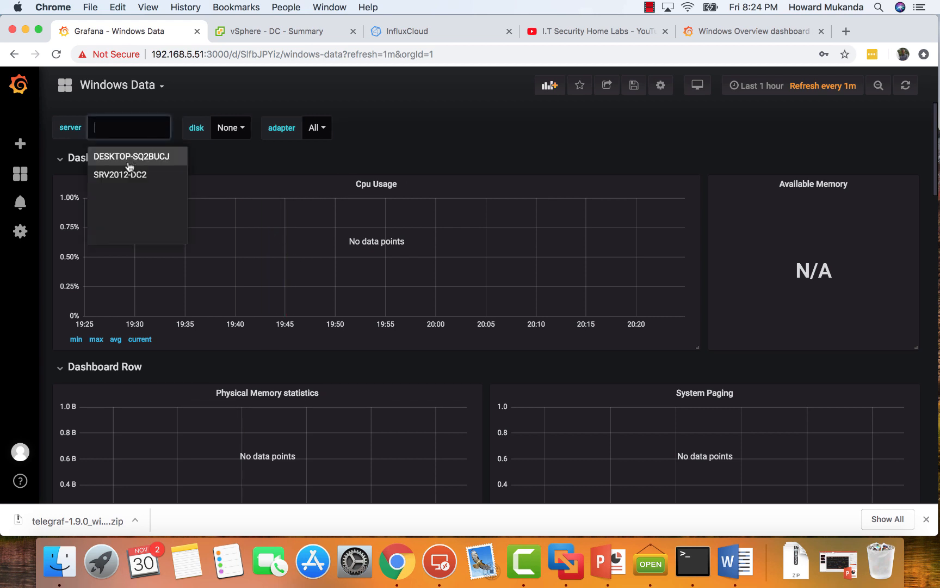
pyautogui.click(123, 171)
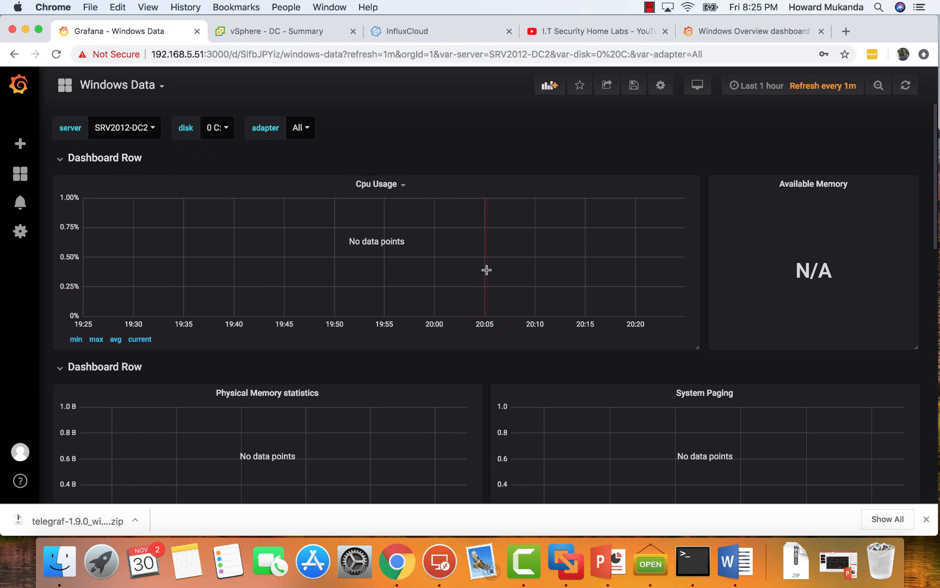
# Open the Telegraf & Influx Windows Host Overview dashboard, set its hostname to SRV2012-DC2, and look through its graphs down to the network interfaces.
pyautogui.moveTo(20, 173)
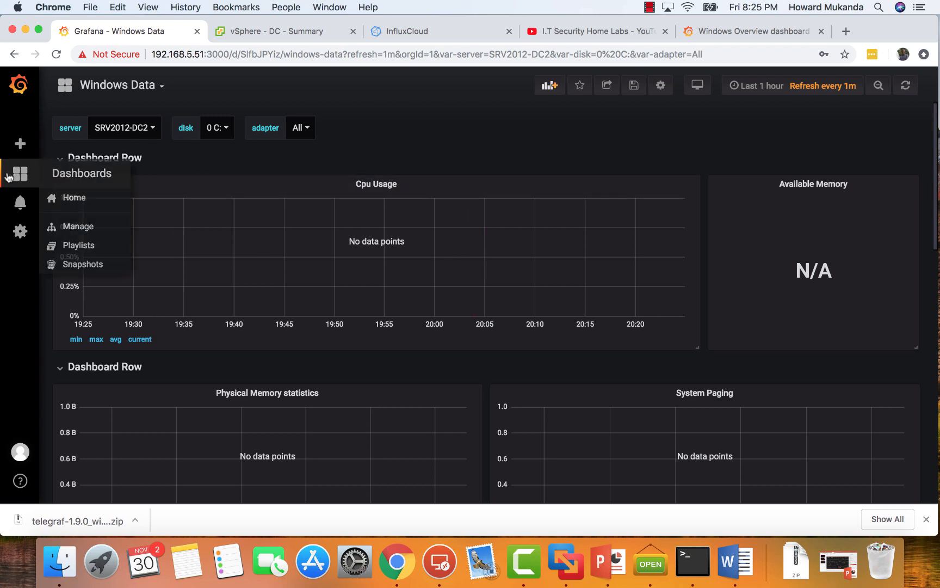
pyautogui.click(74, 225)
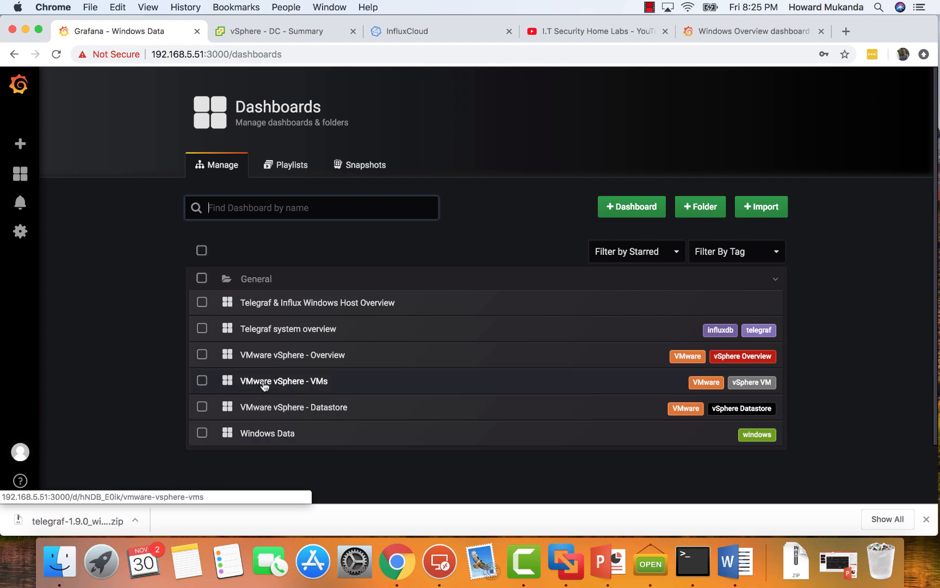
pyautogui.click(324, 305)
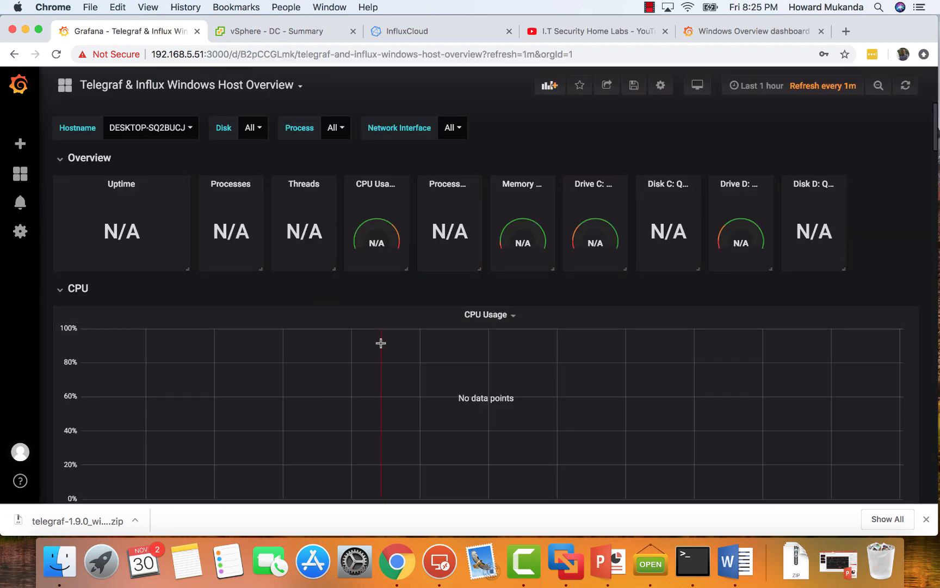
pyautogui.click(189, 131)
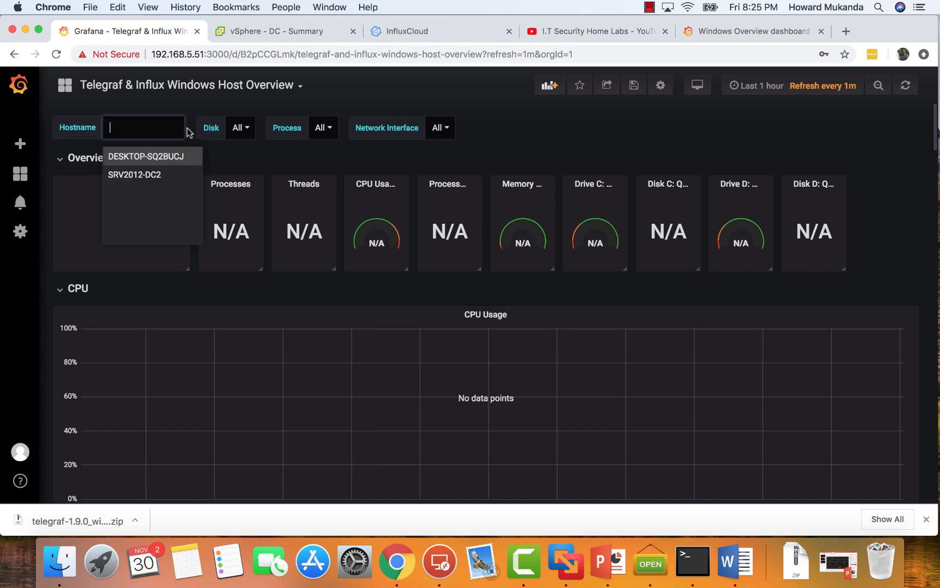
pyautogui.click(135, 175)
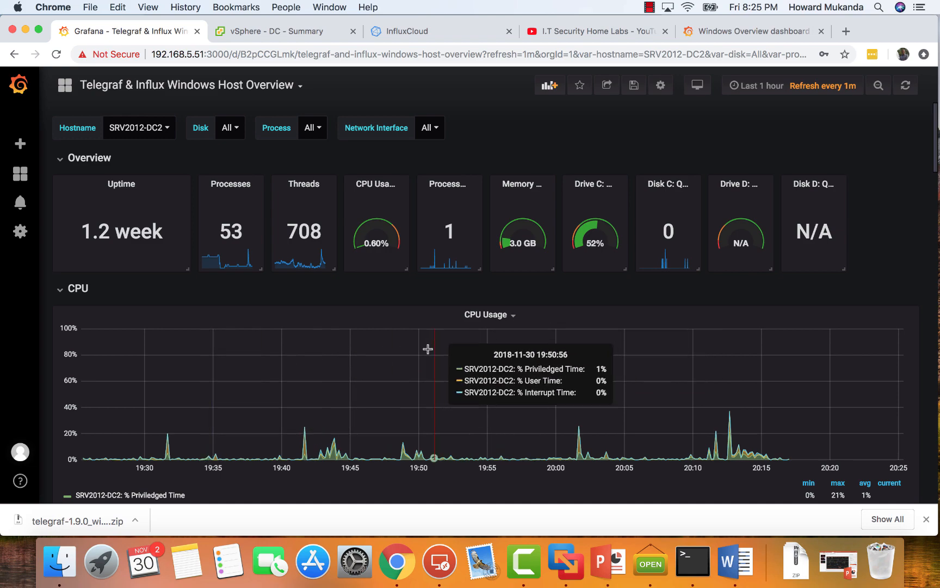
pyautogui.scroll(-2, 425, 351)
pyautogui.scroll(-12, 425, 353)
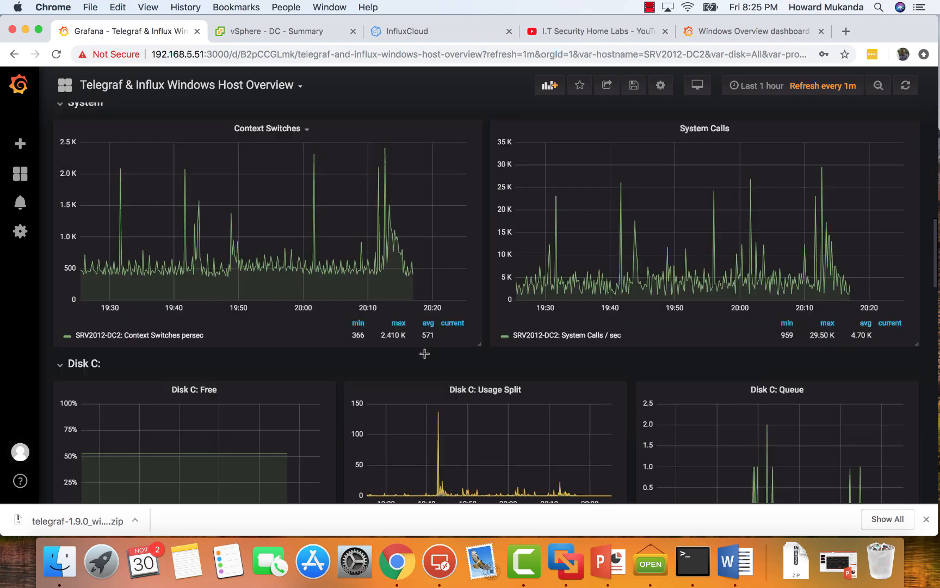
pyautogui.scroll(-12, 424, 353)
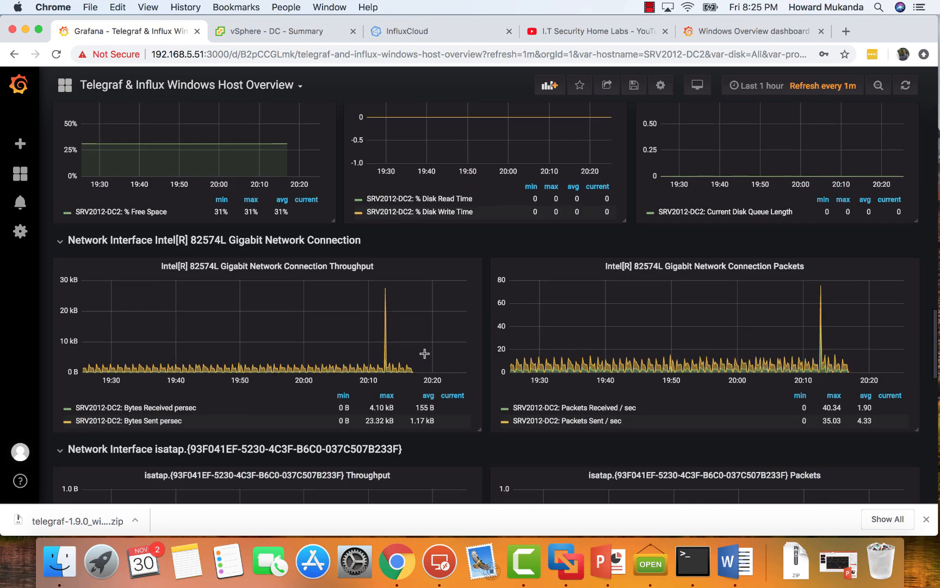
pyautogui.scroll(-1, 424, 354)
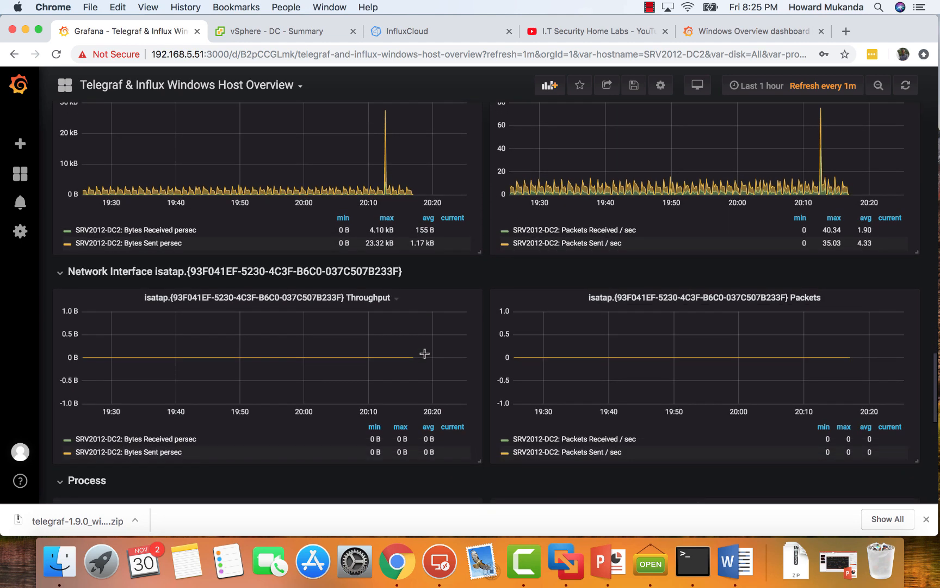
# Leave the host overview dashboard, discarding its unsaved changes, and open the VMware vSphere - Overview dashboard from the list of managed dashboards.
pyautogui.click(253, 35)
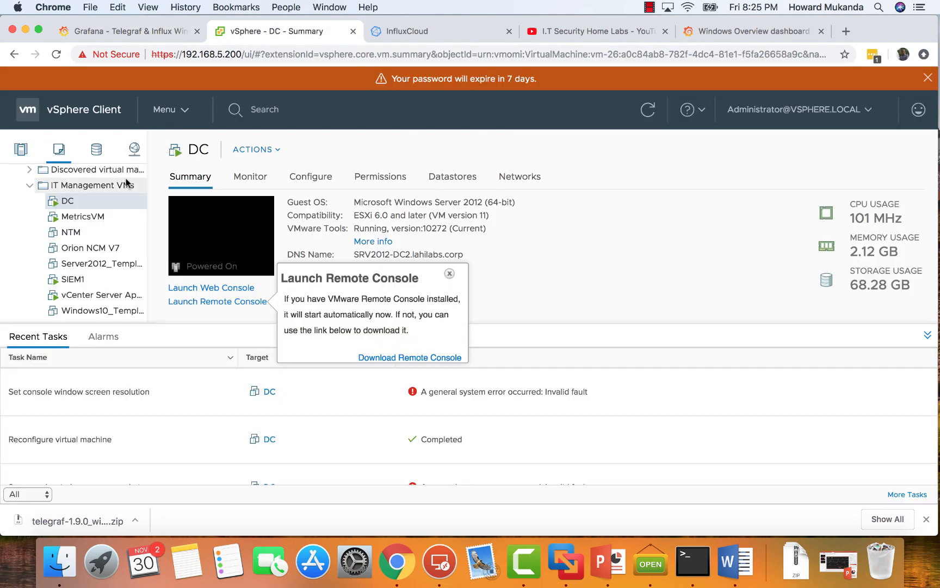
pyautogui.click(133, 32)
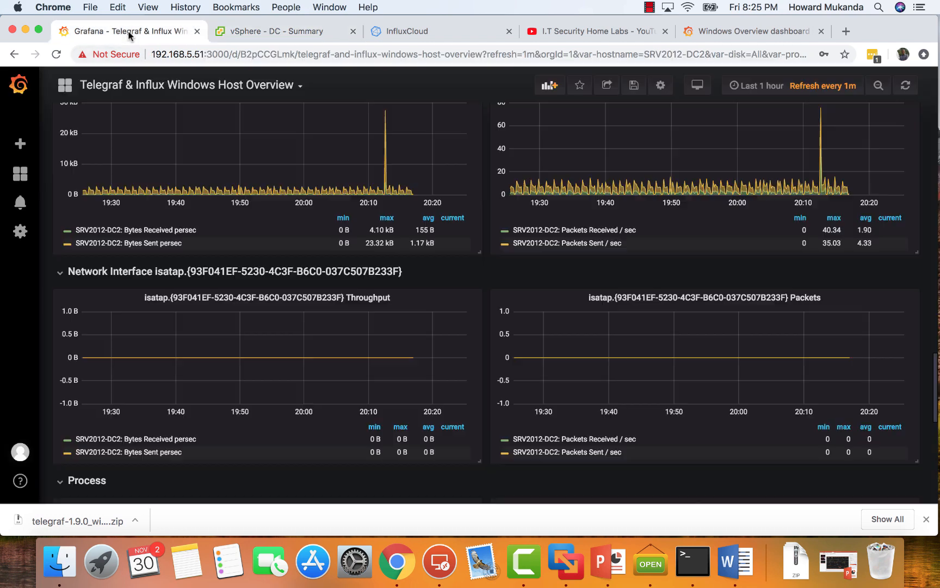
pyautogui.moveTo(20, 174)
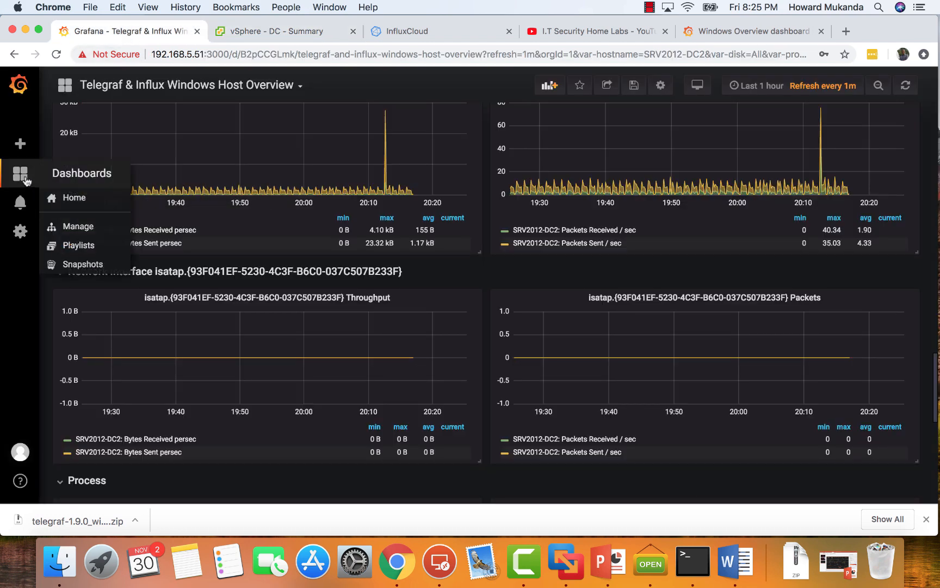
pyautogui.click(81, 226)
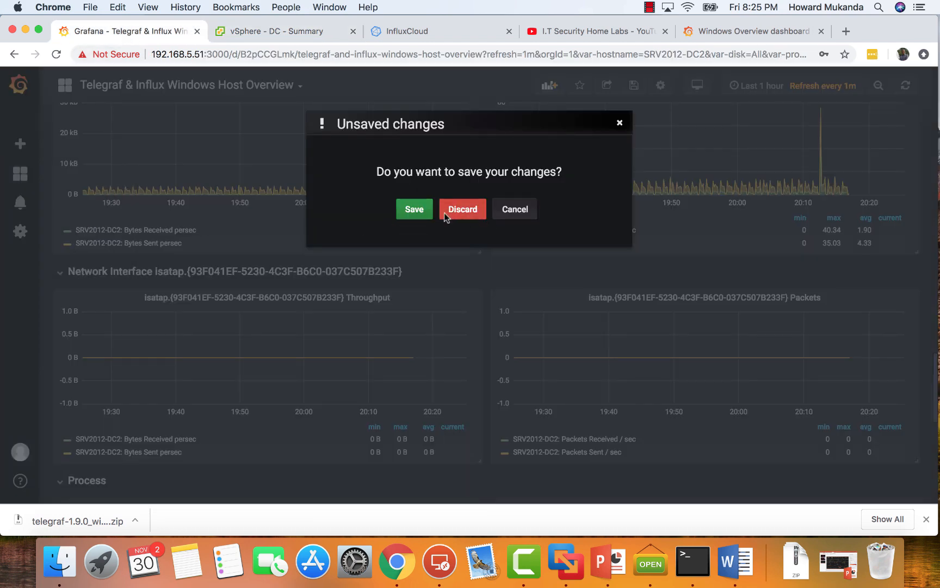
pyautogui.click(460, 214)
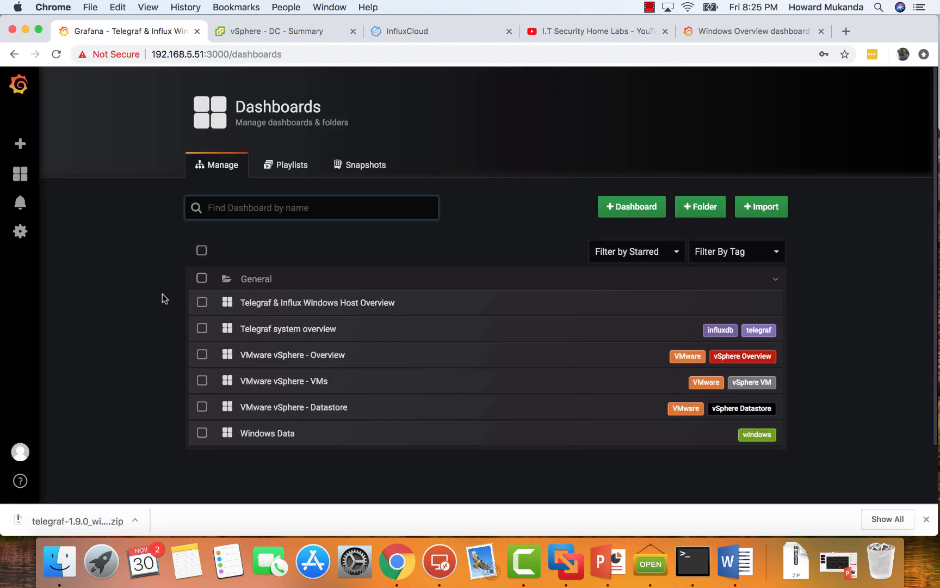
pyautogui.click(302, 365)
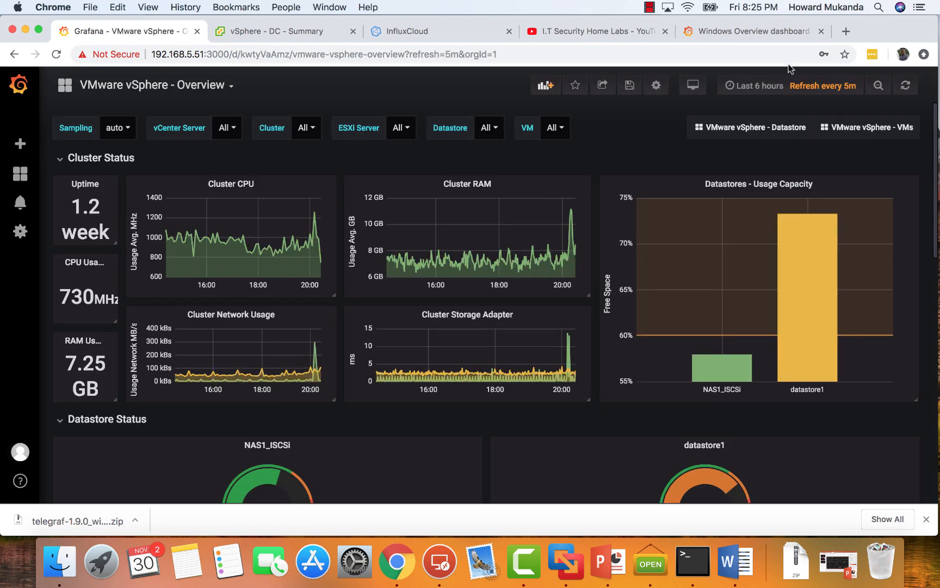
# Switch to the Grafana Labs website and search its dashboards catalogue for vsphere.
pyautogui.click(754, 32)
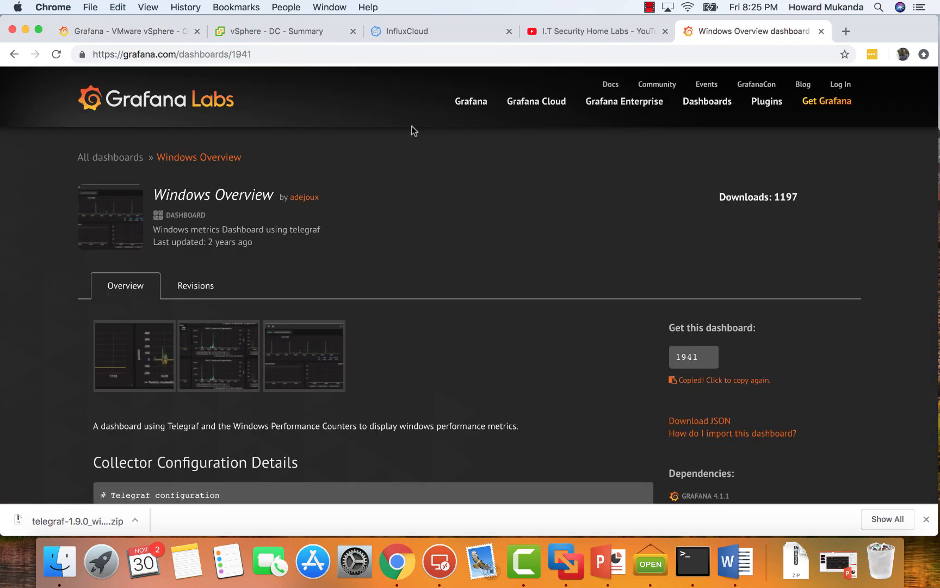
pyautogui.click(164, 104)
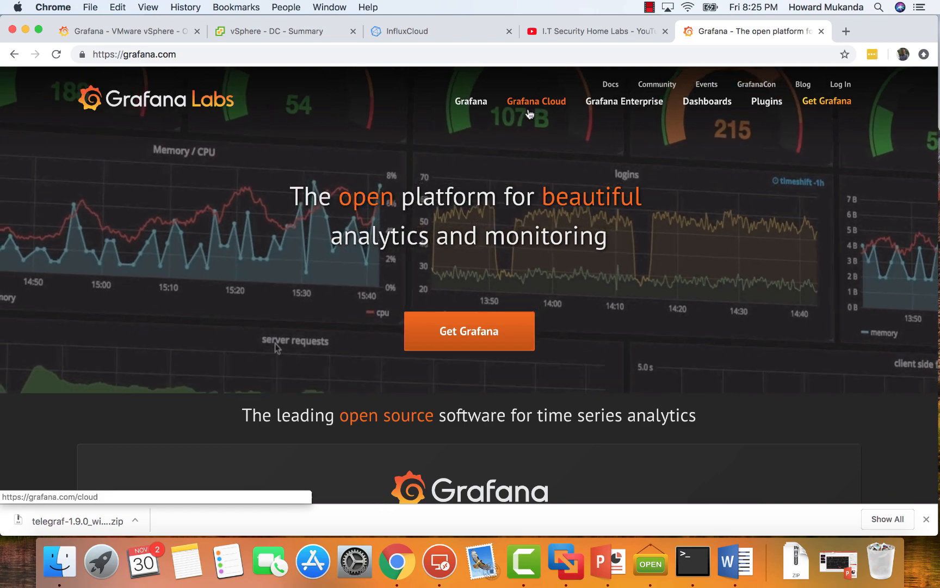
pyautogui.click(686, 105)
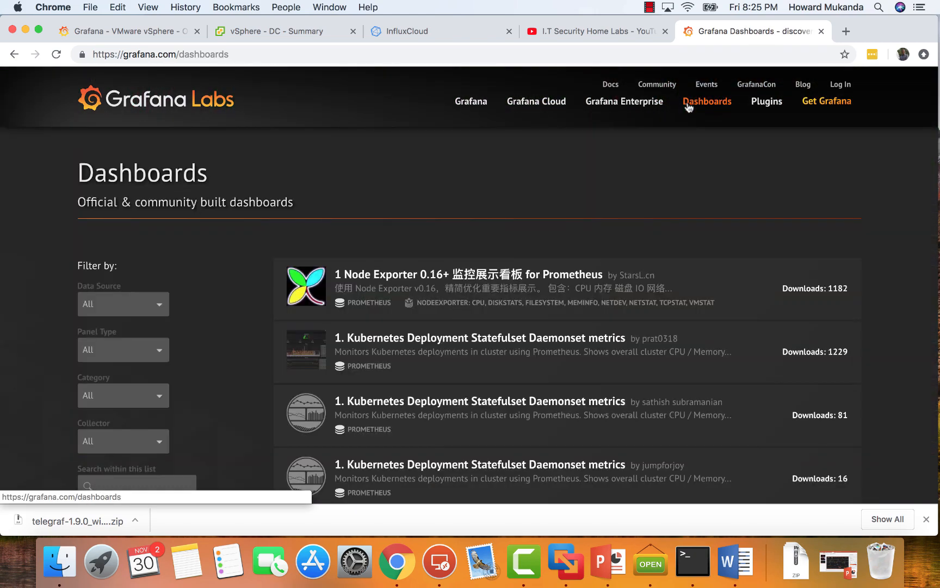
pyautogui.scroll(-5, 107, 303)
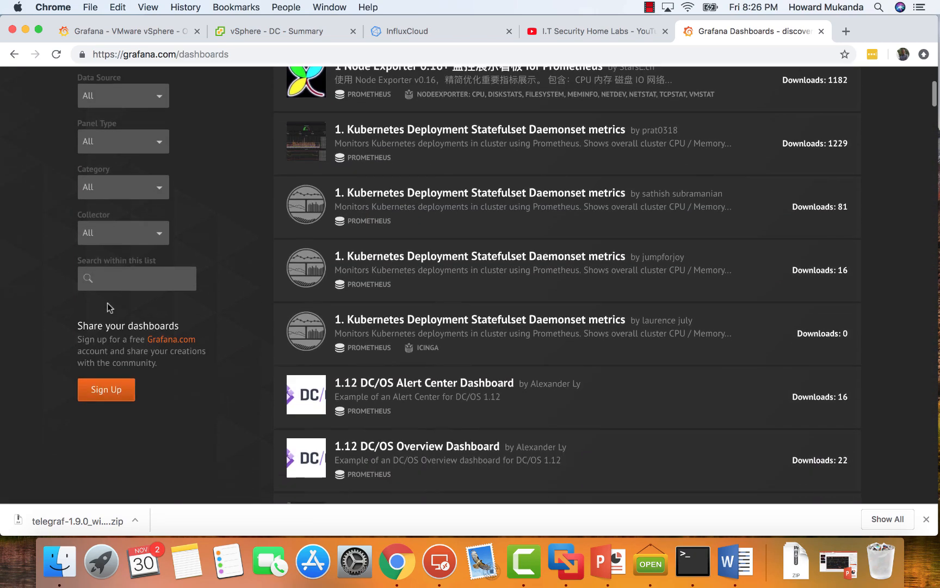
pyautogui.scroll(-7, 107, 307)
pyautogui.scroll(10, 107, 306)
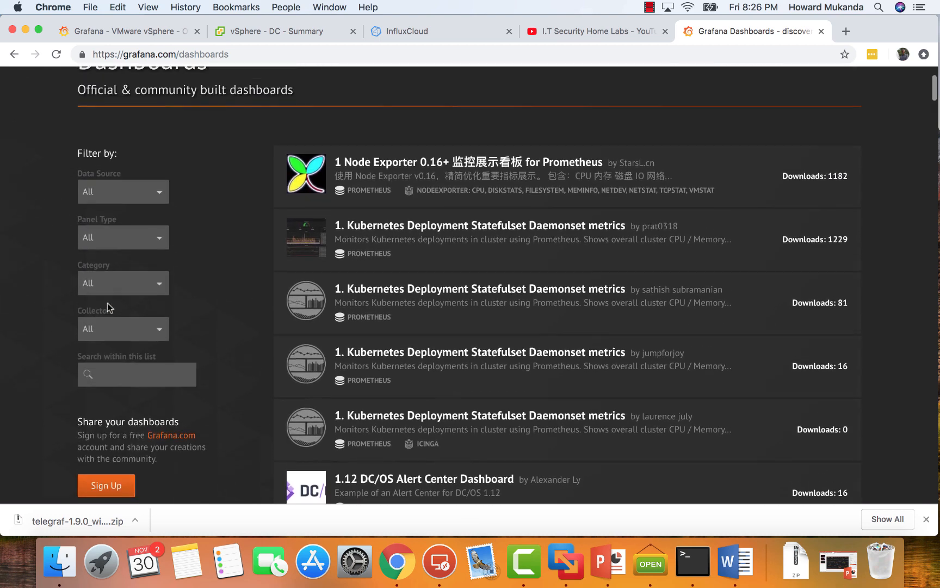
pyautogui.click(108, 390)
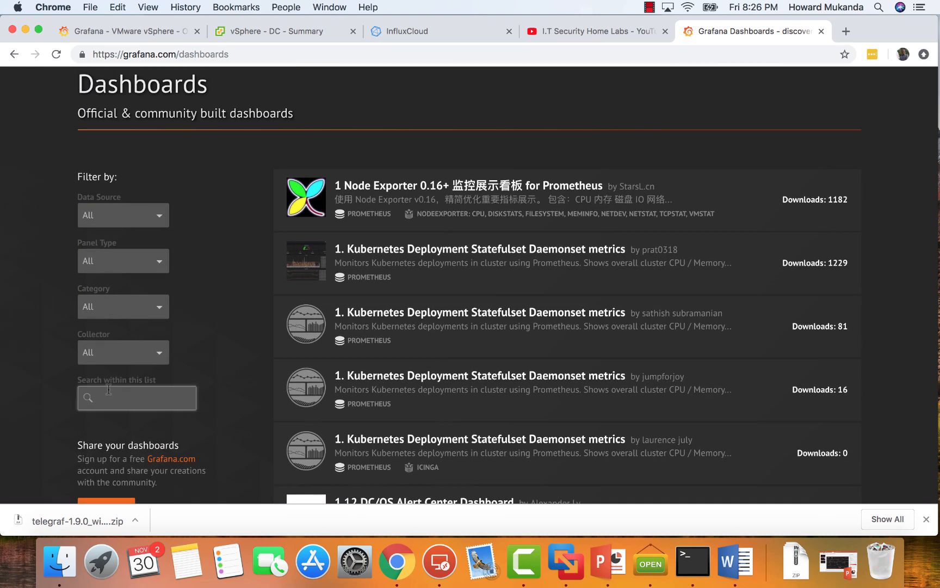
pyautogui.write('vsphere')
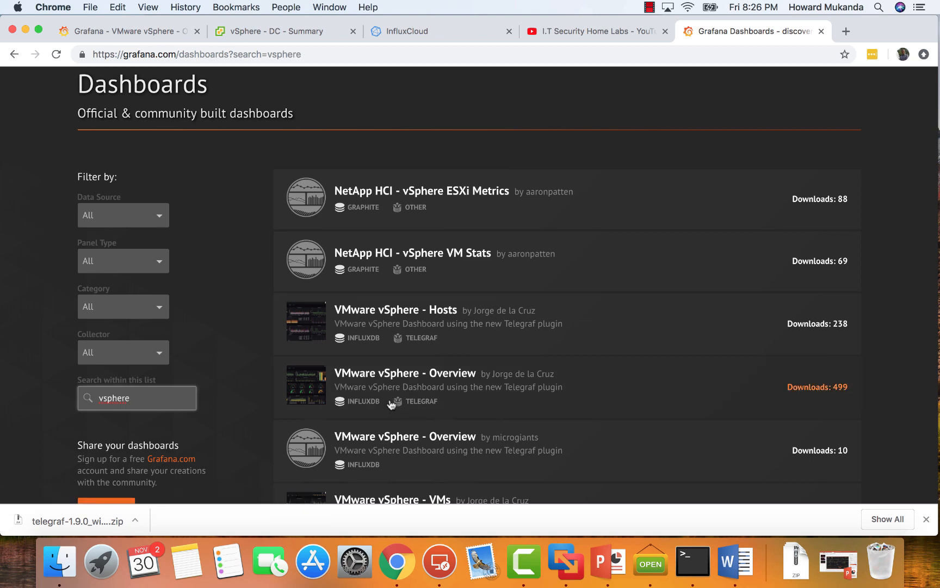
# Open the page of the VMware vSphere - Overview dashboard with ID 8159 from the search results.
pyautogui.scroll(-1, 400, 396)
pyautogui.scroll(-2, 400, 395)
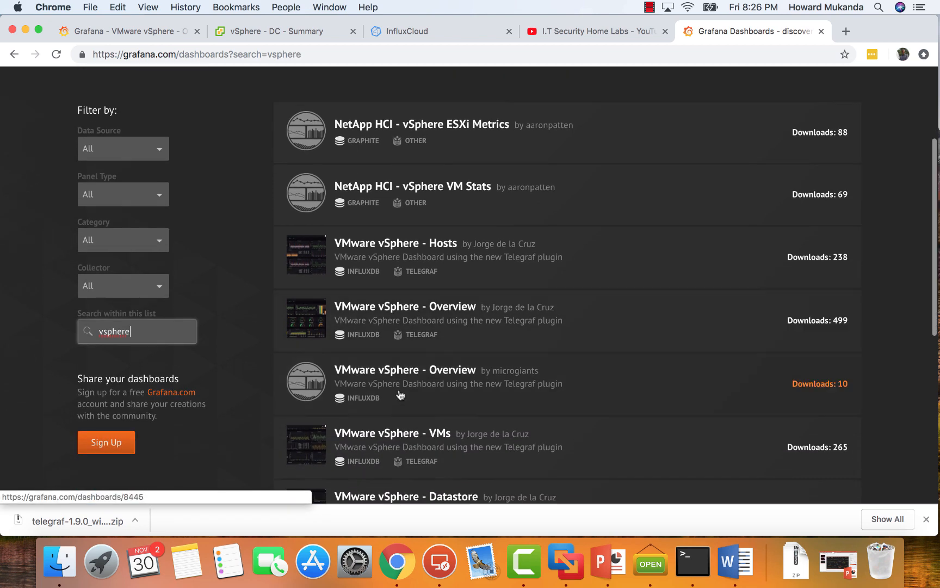
pyautogui.click(381, 313)
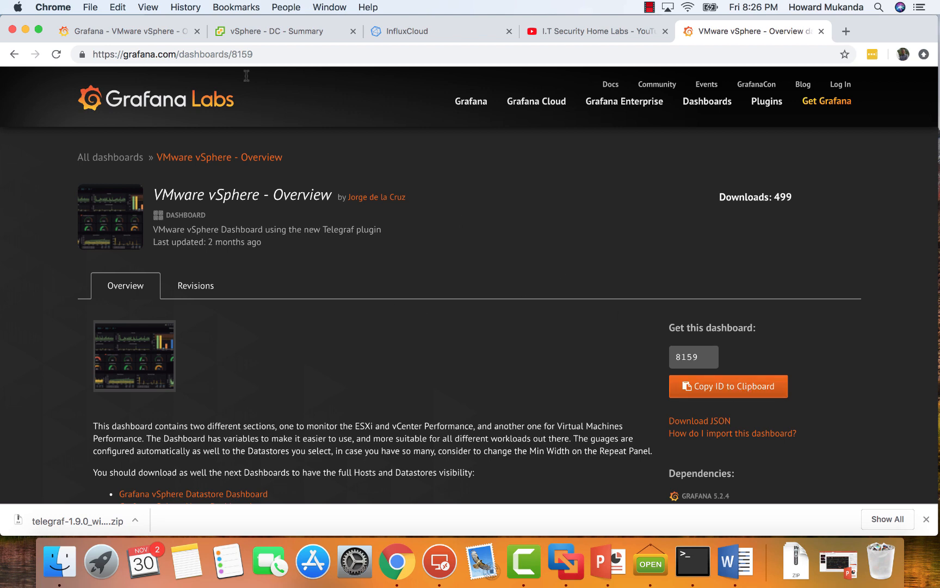
# Switch to the vSphere Client and display the summary of the DataCollector virtual machine.
pyautogui.click(274, 29)
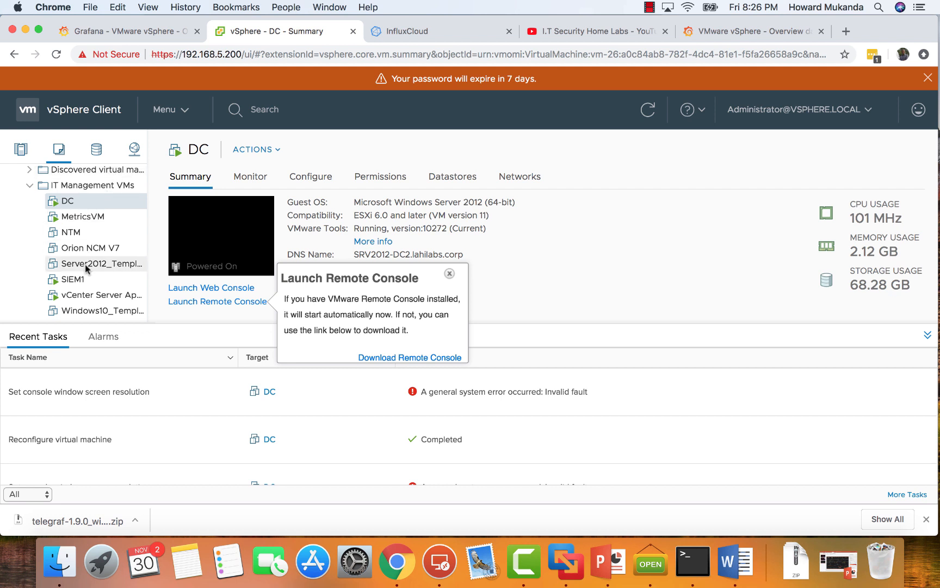
pyautogui.scroll(-3, 87, 266)
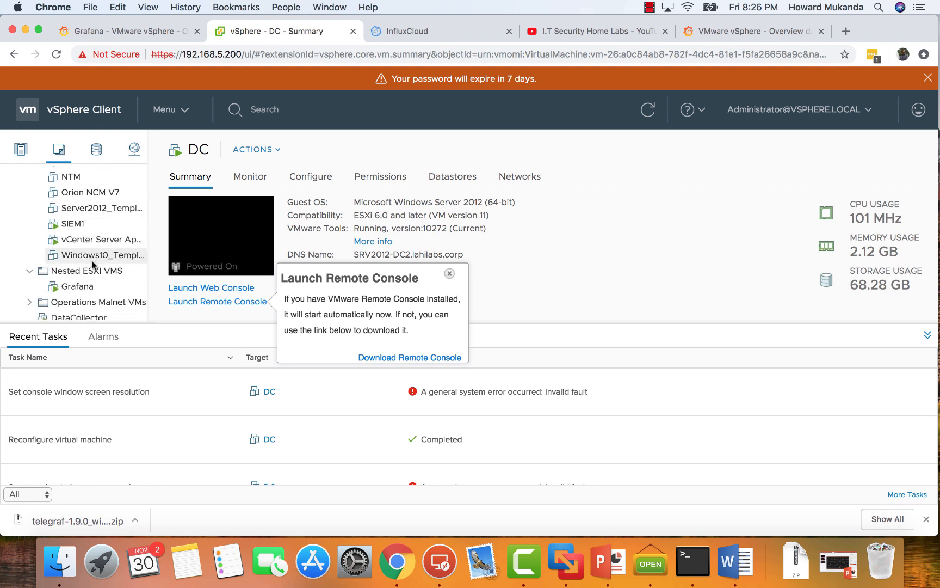
pyautogui.scroll(-5, 93, 261)
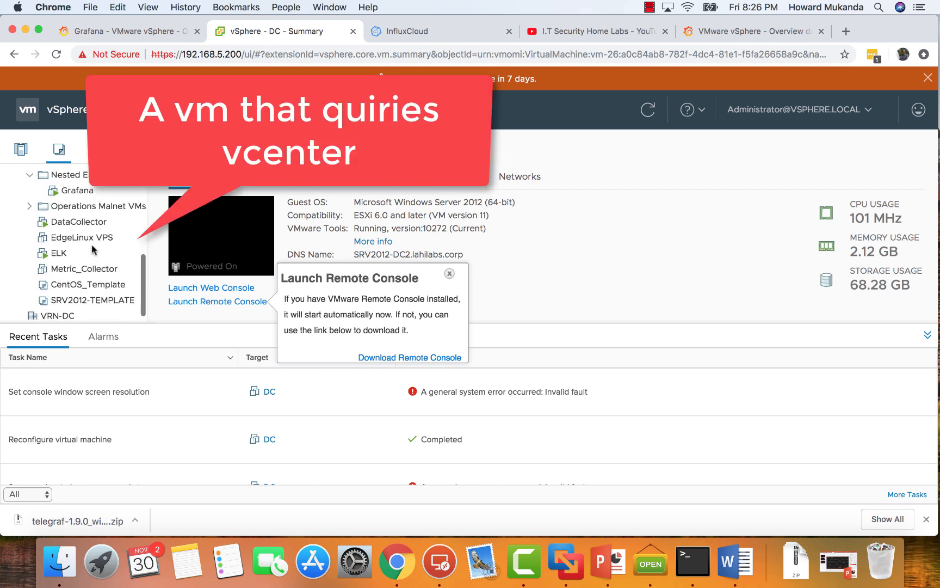
pyautogui.click(72, 222)
pyautogui.click(72, 223)
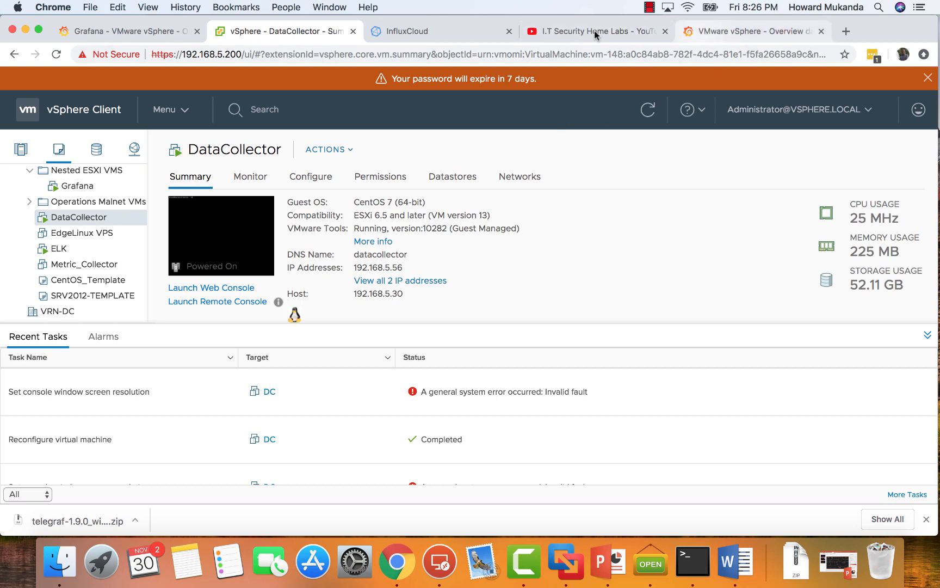
# Review the Telegraf download commands on the InfluxCloud downloads page, and return to the VMware vSphere - Overview dashboard in the local Grafana.
pyautogui.click(443, 36)
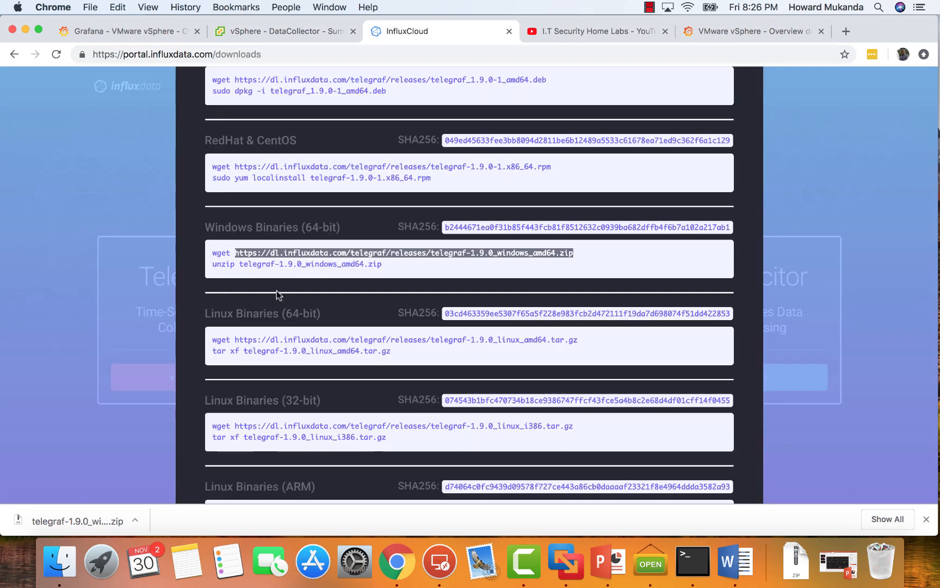
pyautogui.scroll(-2, 280, 296)
pyautogui.scroll(3, 279, 296)
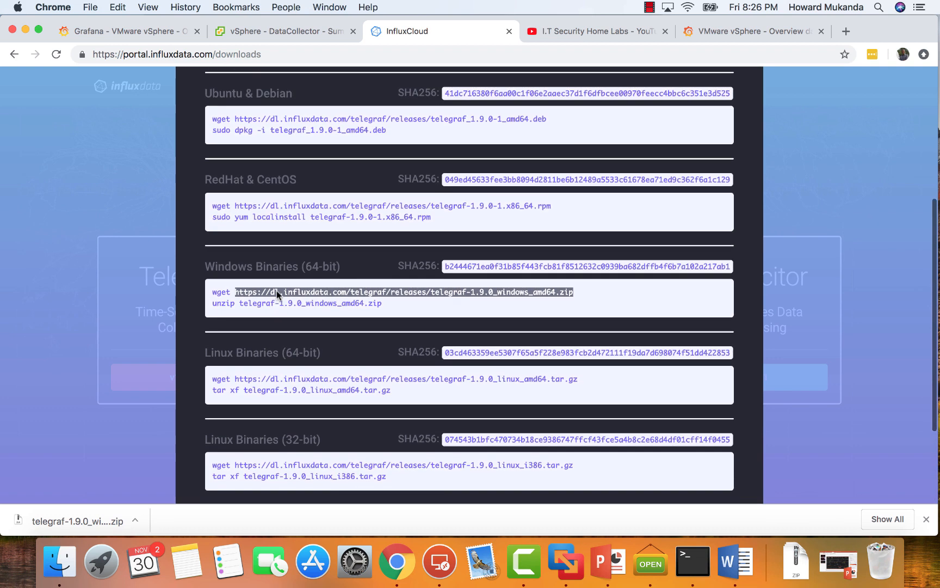
pyautogui.scroll(2, 277, 291)
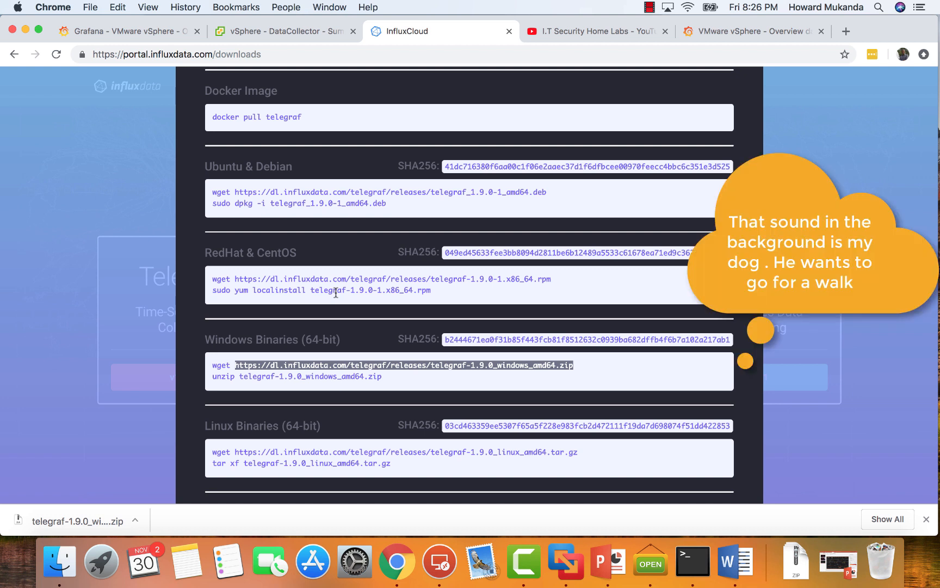
pyautogui.click(147, 34)
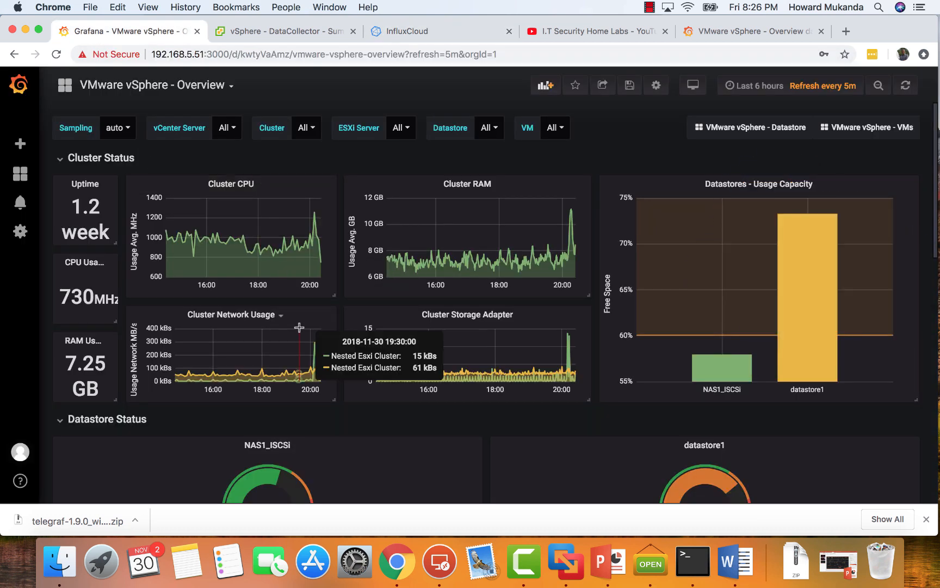